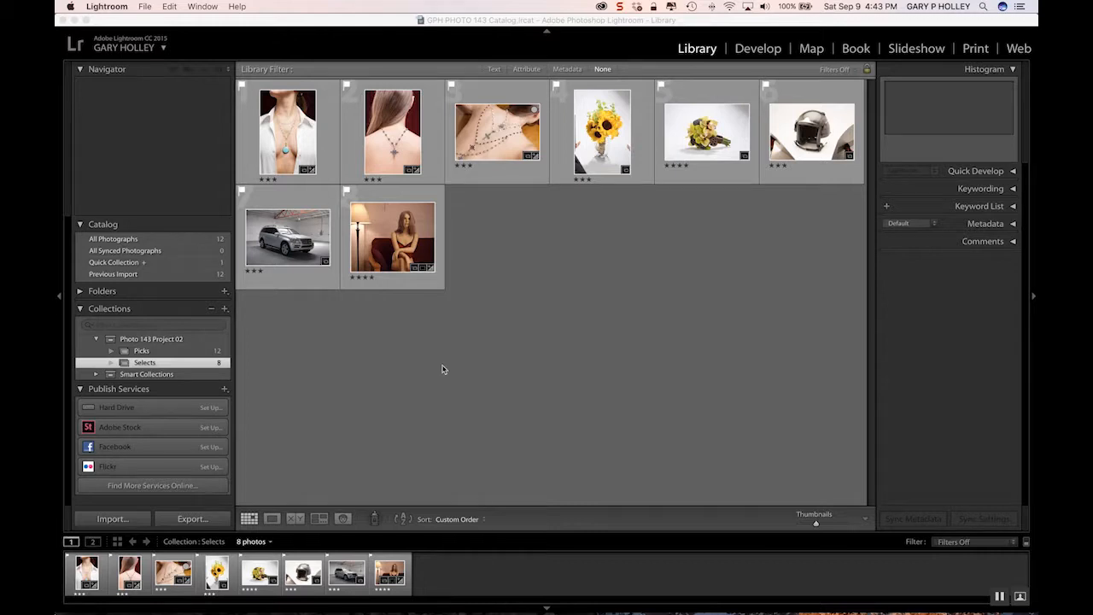
Open the photo of the cross necklace worn down a bare back in the Develop module.
{"action": "left_click", "coordinate": [402, 132]}
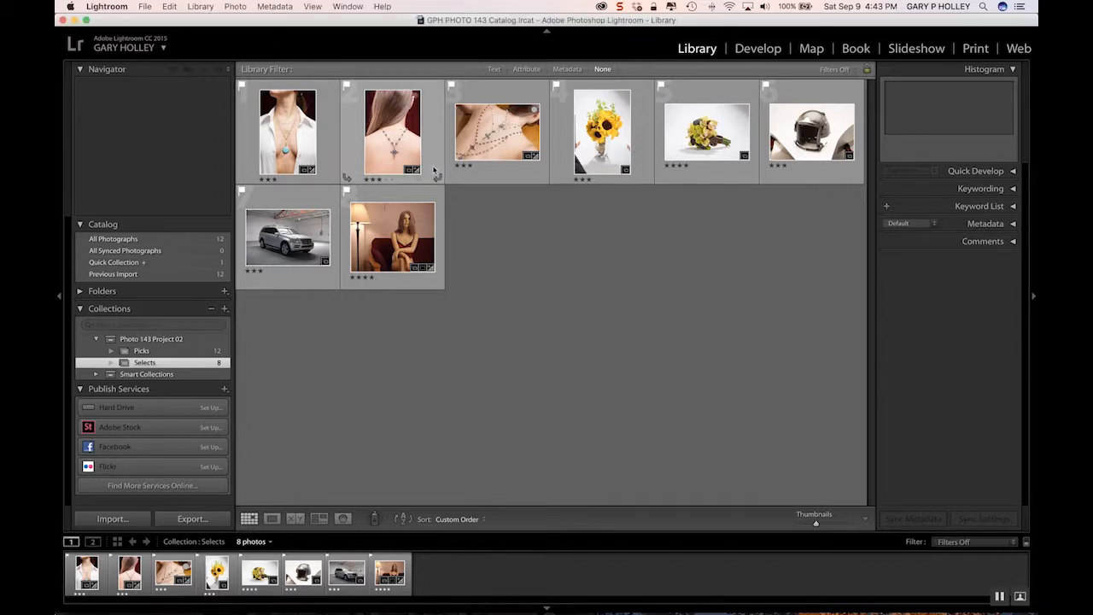
{"action": "double_click", "coordinate": [391, 130]}
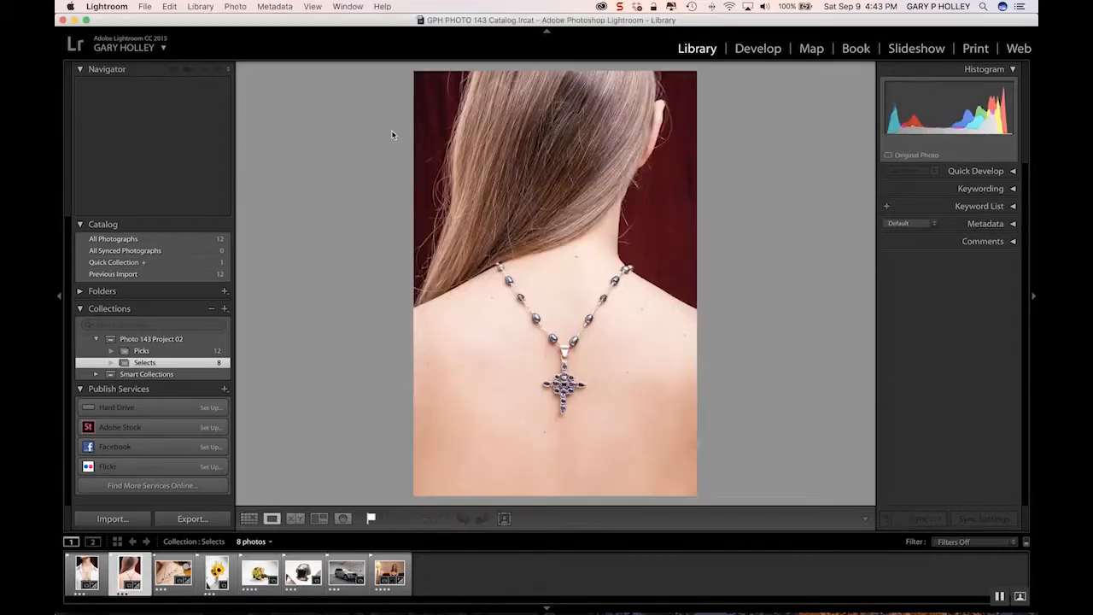
{"action": "left_click", "coordinate": [757, 49]}
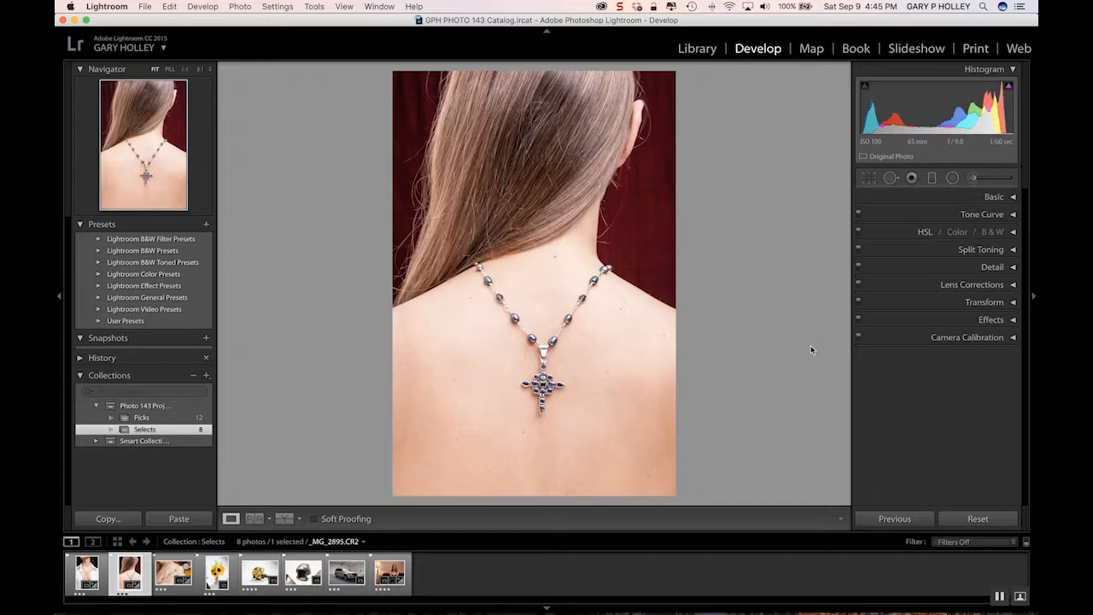
Start the Crop tool on the sunflower vase photo and view the available aspect ratio presets.
{"action": "left_click", "coordinate": [215, 576]}
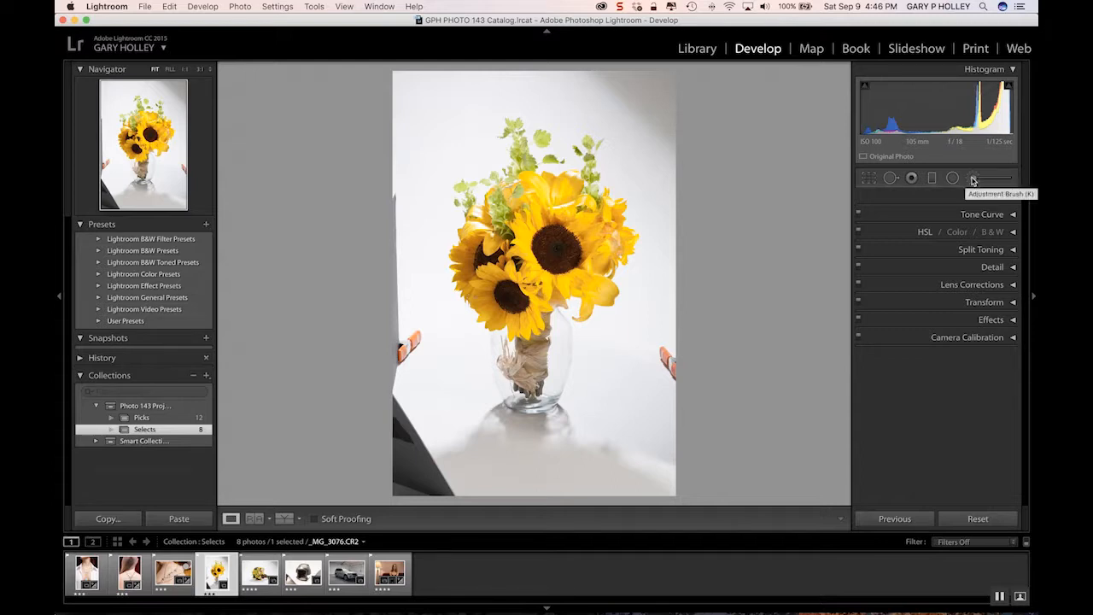
{"action": "left_click", "coordinate": [869, 180]}
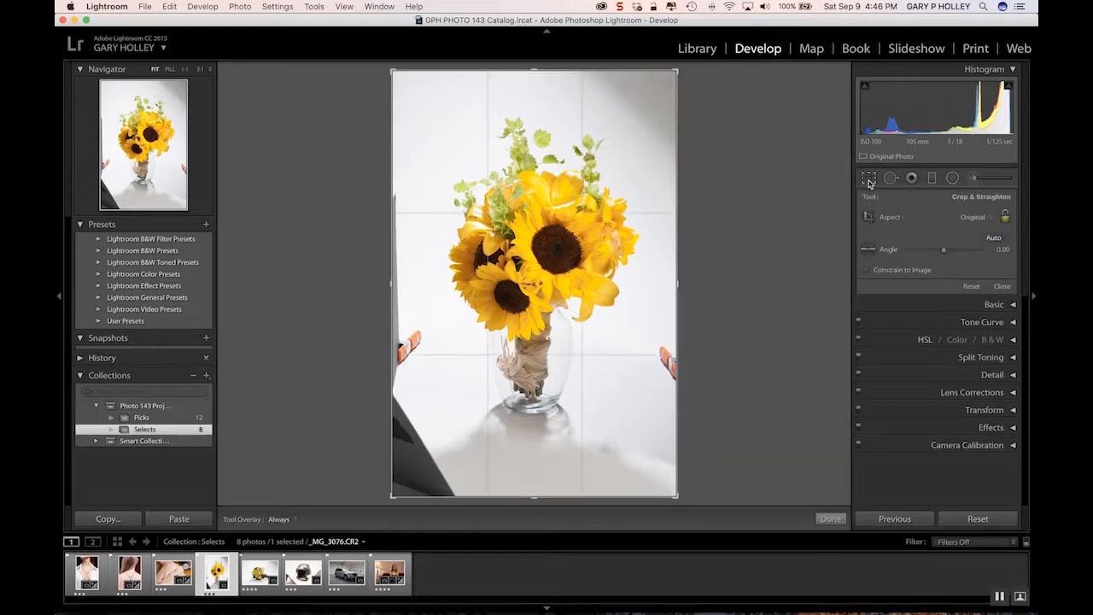
{"action": "left_click", "coordinate": [990, 217]}
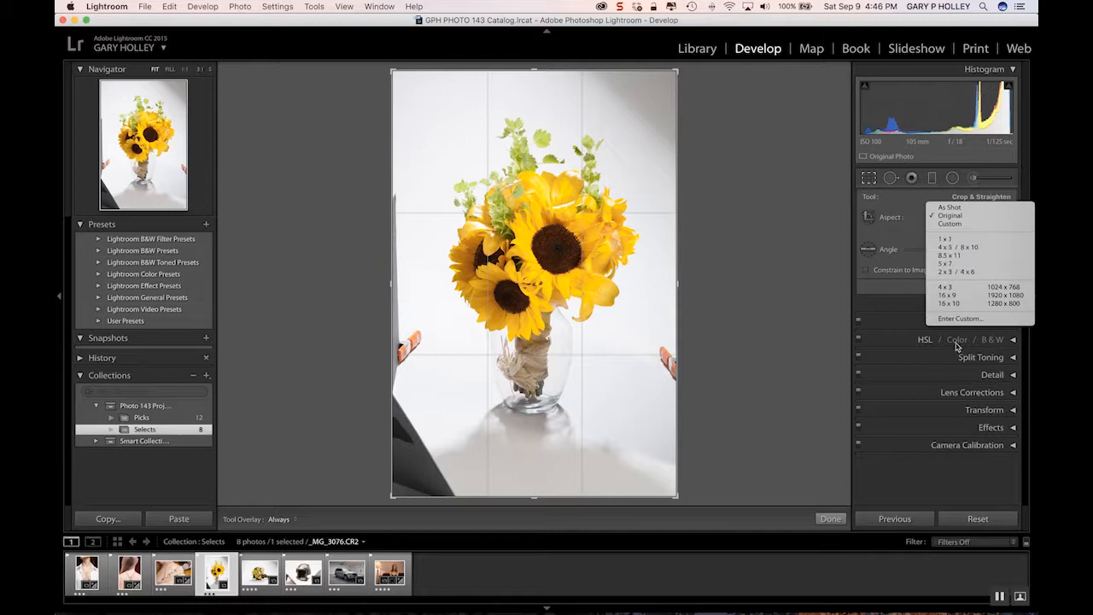
{"action": "left_click", "coordinate": [768, 356]}
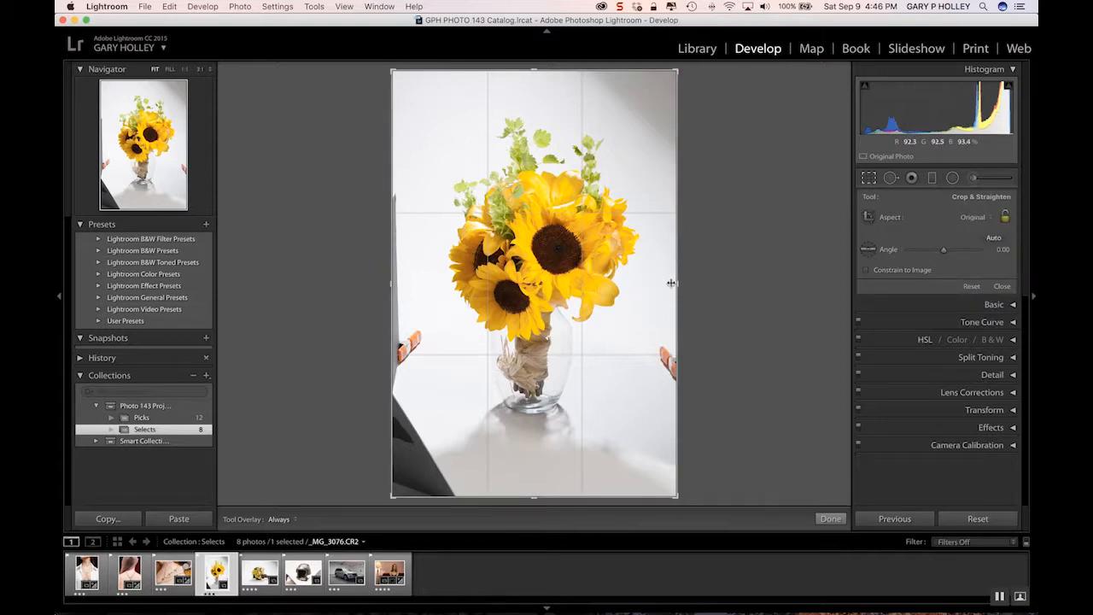
Crop the sunflower photo in from both sides and the top to cut out the two clamps, and apply the crop.
{"action": "mouse_move", "coordinate": [677, 283]}
{"action": "left_mouse_down"}
{"action": "mouse_move", "coordinate": [664, 284]}
{"action": "mouse_move", "coordinate": [686, 283]}
{"action": "mouse_move", "coordinate": [665, 284]}
{"action": "left_mouse_up"}
{"action": "left_click_drag", "start_coordinate": [403, 284], "coordinate": [418, 281]}
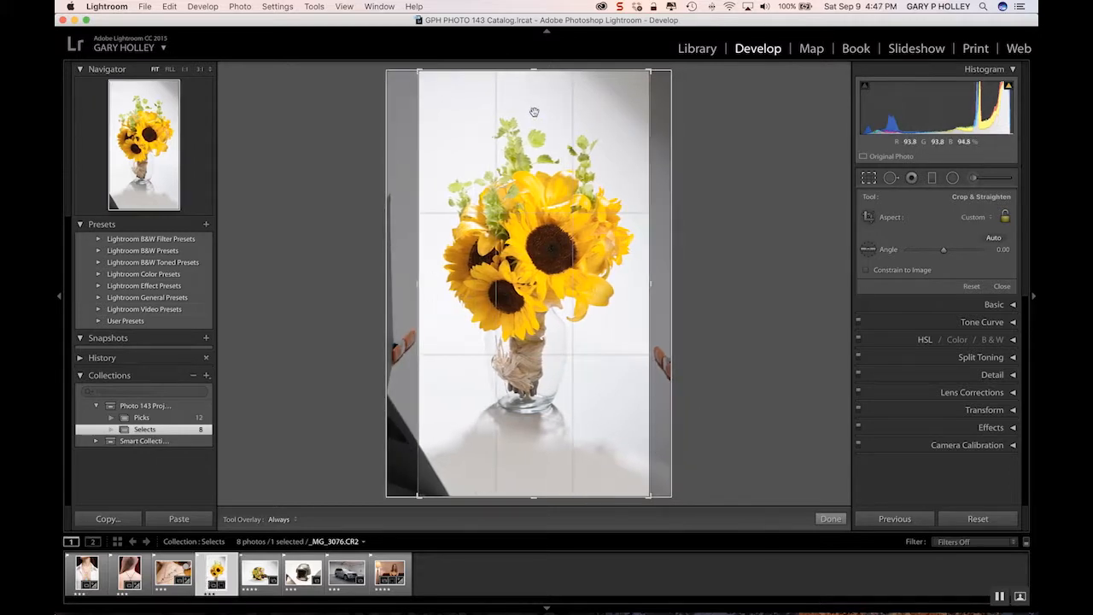
{"action": "left_click_drag", "start_coordinate": [536, 69], "coordinate": [538, 88]}
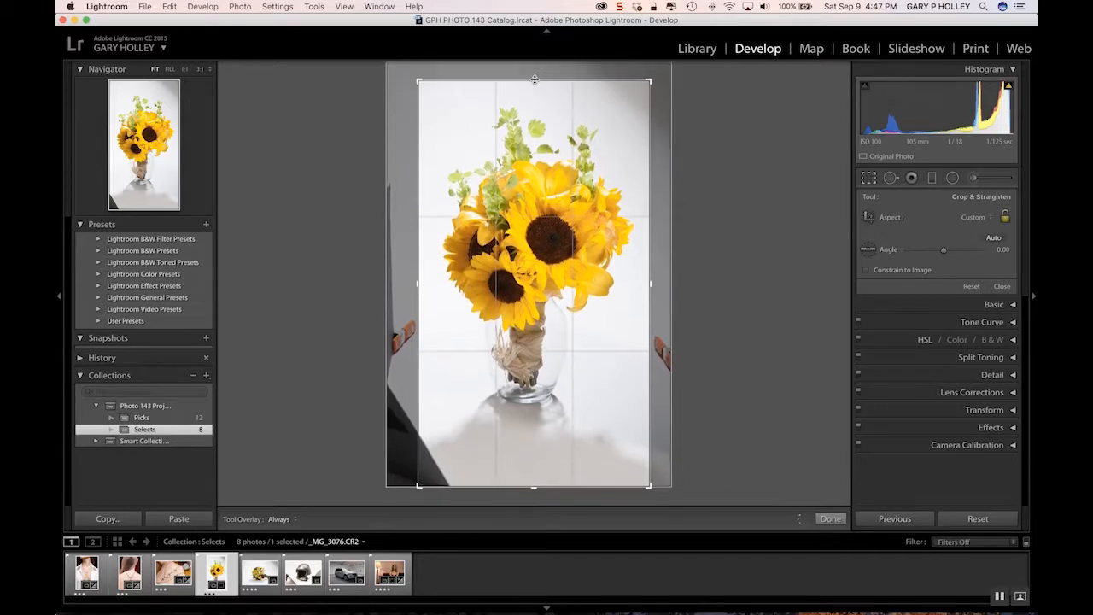
{"action": "left_click_drag", "start_coordinate": [531, 79], "coordinate": [534, 89]}
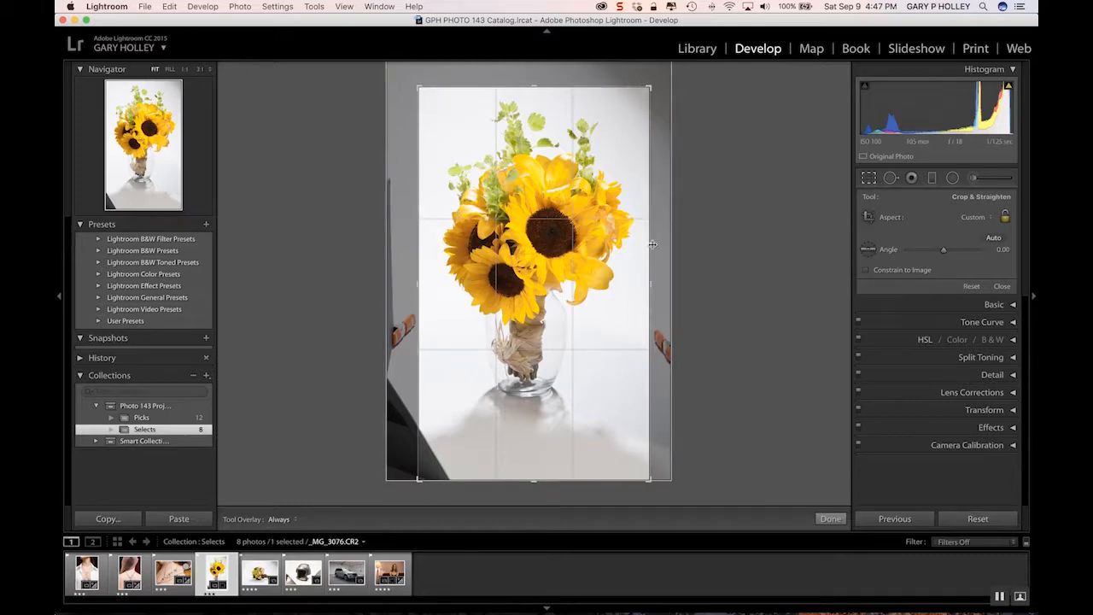
{"action": "left_click_drag", "start_coordinate": [650, 282], "coordinate": [647, 282]}
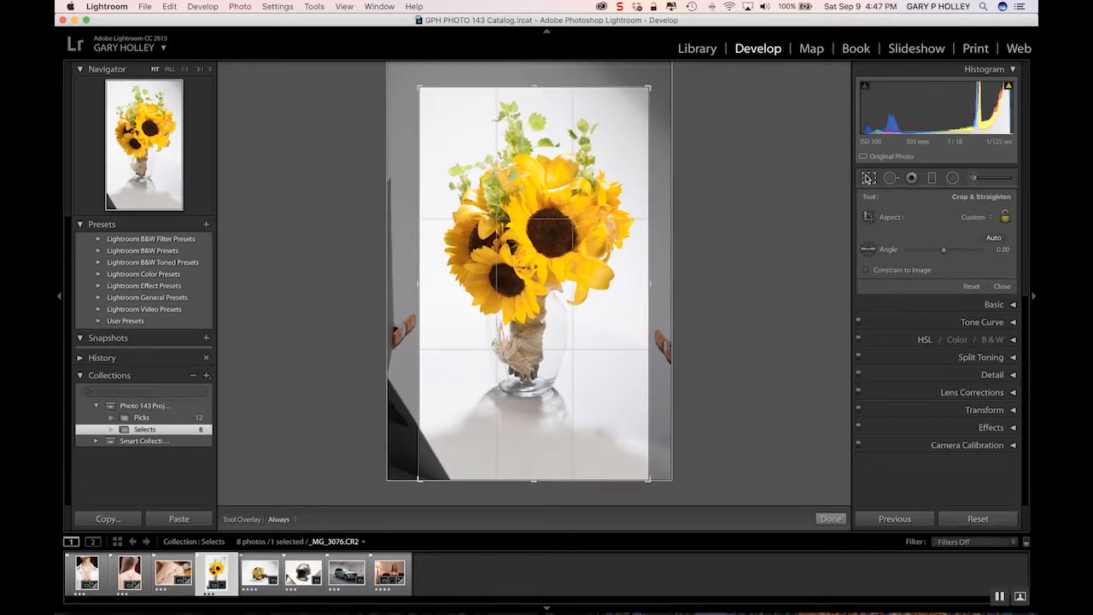
{"action": "left_click", "coordinate": [869, 179]}
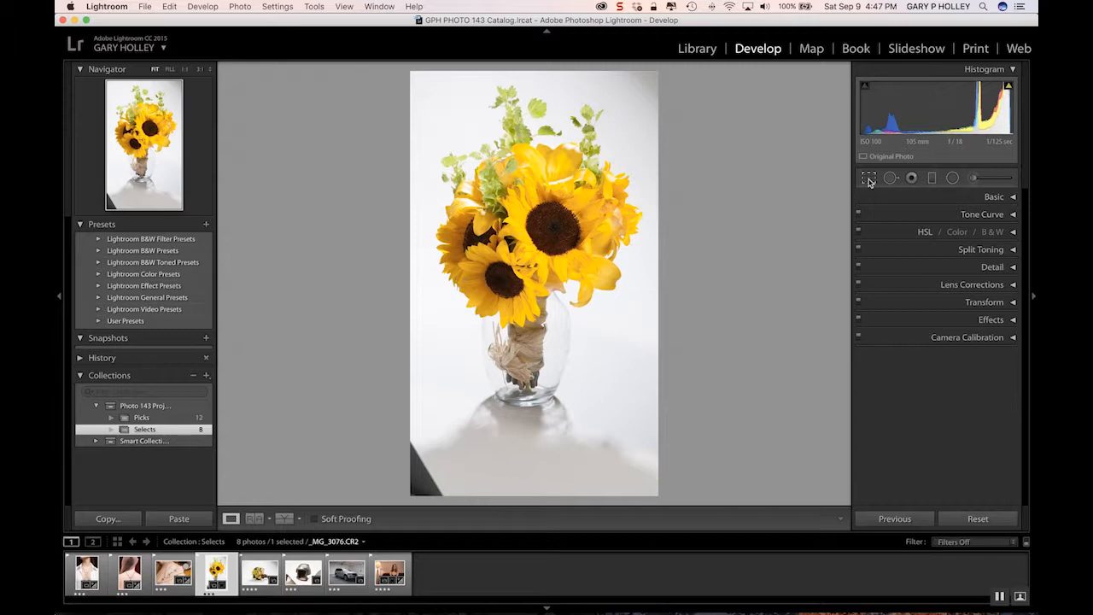
{"action": "left_click", "coordinate": [868, 179]}
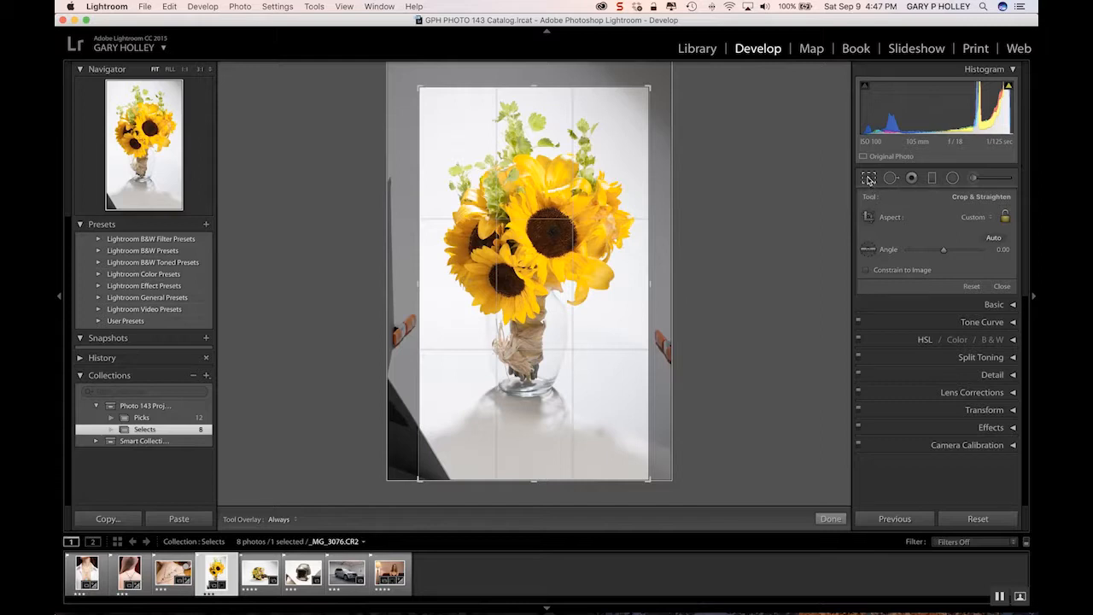
{"action": "left_click", "coordinate": [869, 180]}
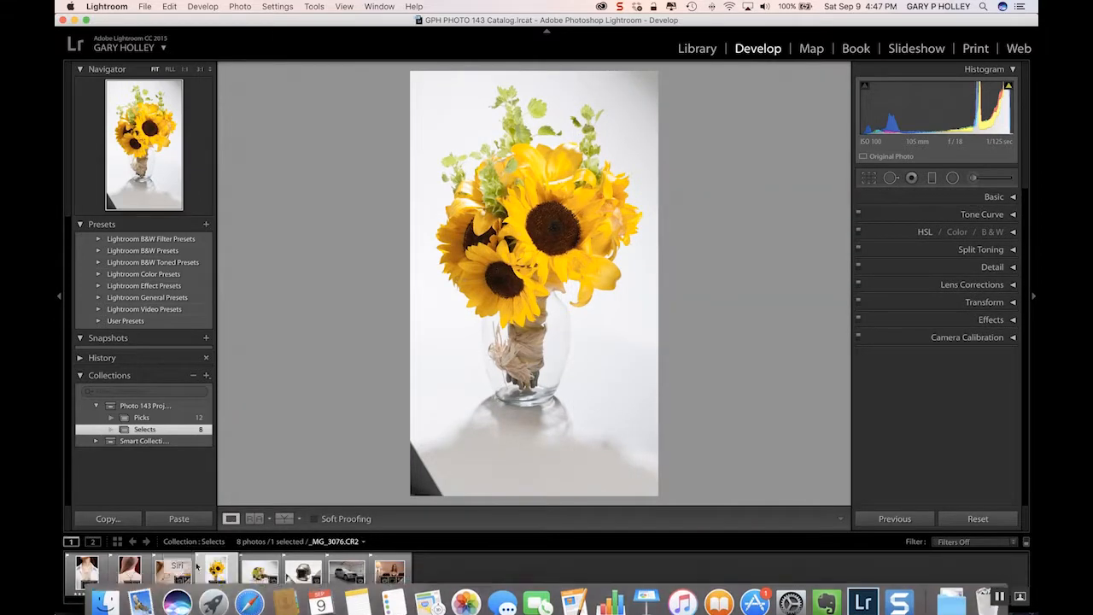
Crop the orchid bouquet photo in from the top and the left side, and apply the crop.
{"action": "left_click", "coordinate": [262, 580]}
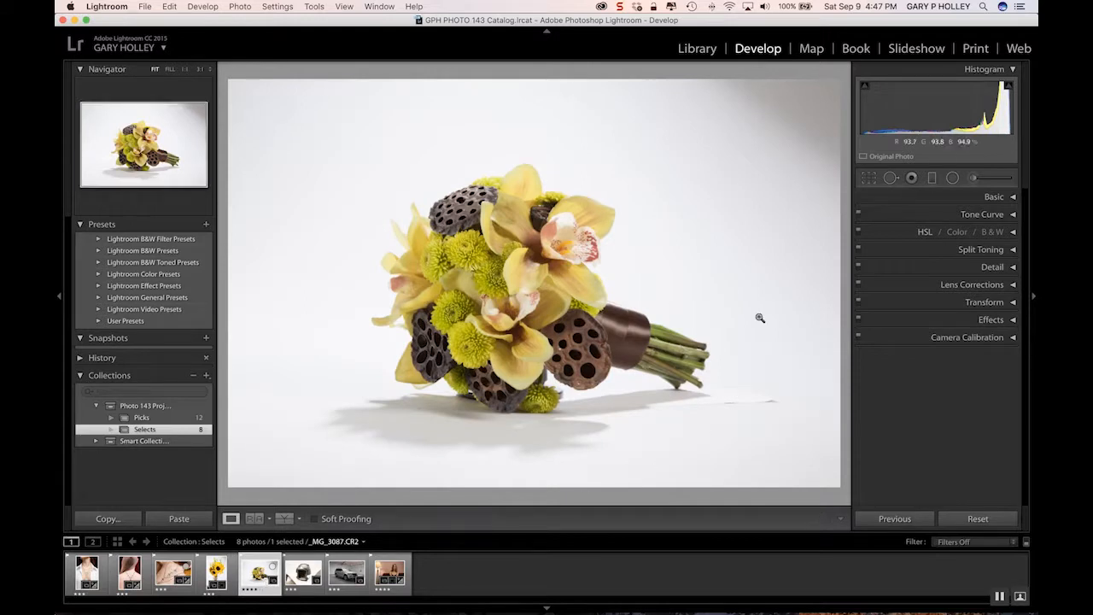
{"action": "left_click", "coordinate": [868, 177]}
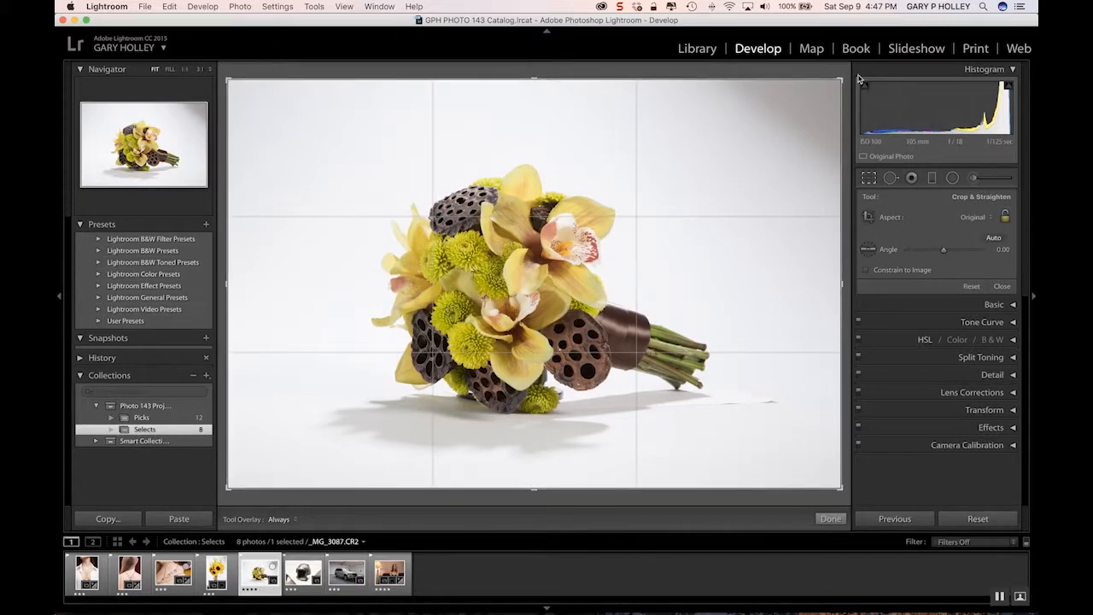
{"action": "left_click_drag", "start_coordinate": [533, 80], "coordinate": [537, 106]}
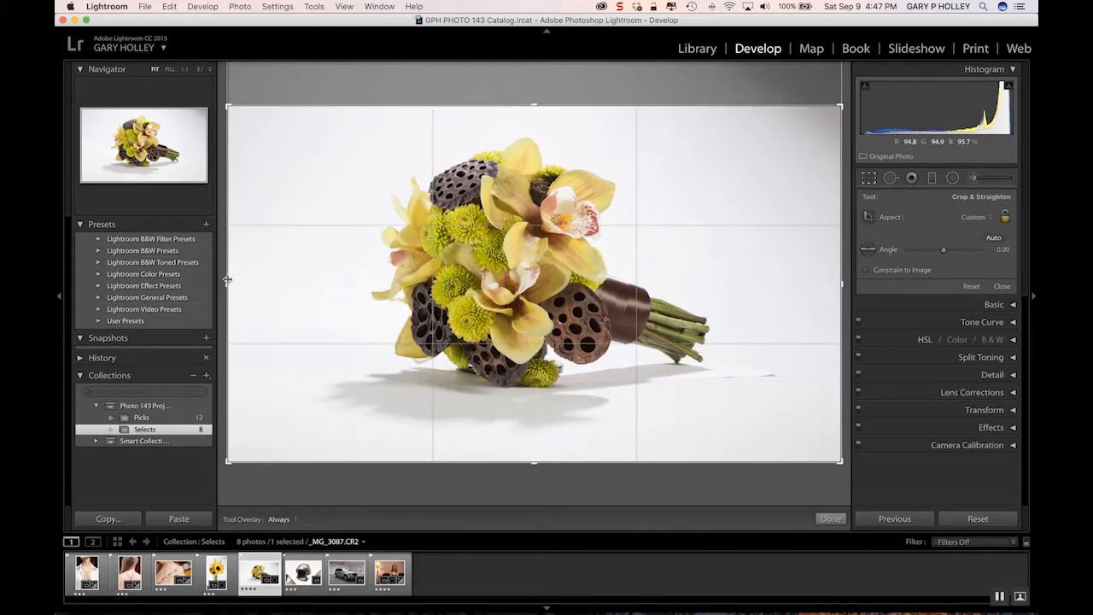
{"action": "left_click_drag", "start_coordinate": [228, 283], "coordinate": [275, 283]}
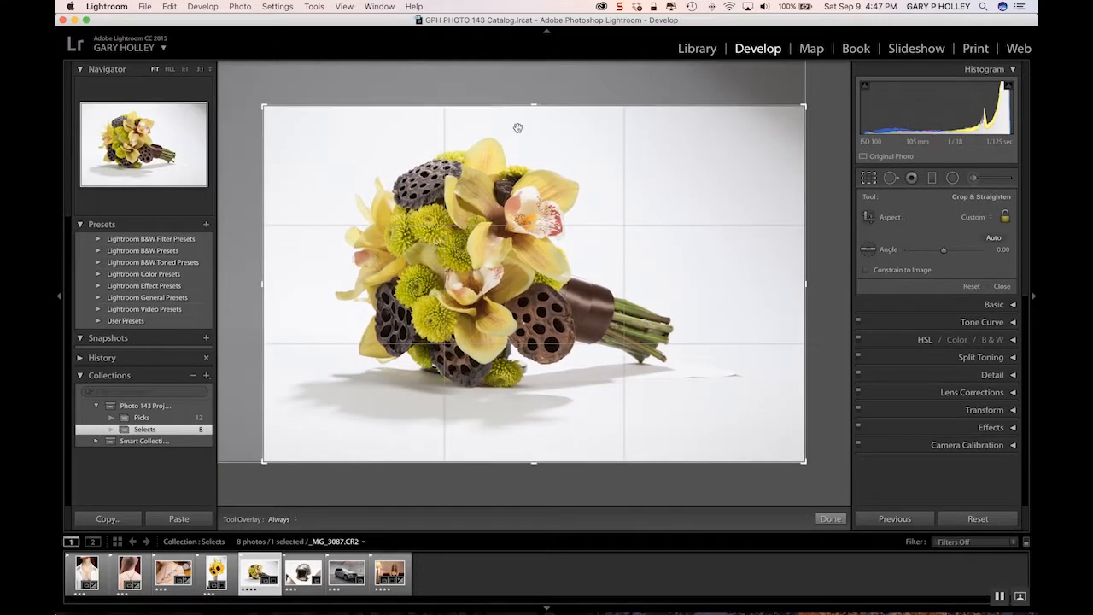
{"action": "left_click_drag", "start_coordinate": [535, 104], "coordinate": [545, 112]}
{"action": "left_click_drag", "start_coordinate": [263, 281], "coordinate": [276, 281]}
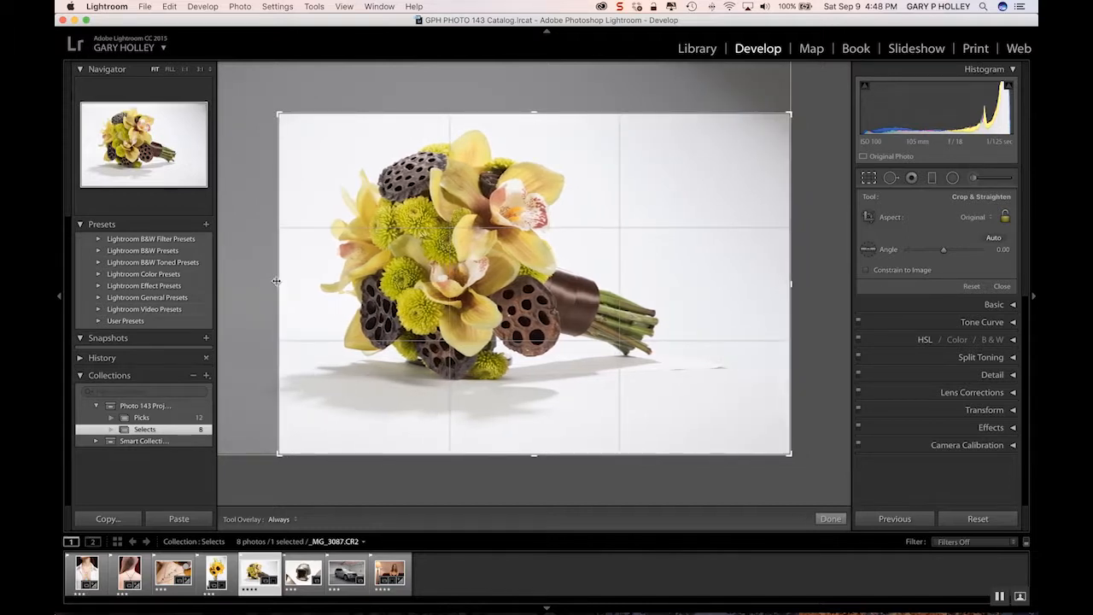
{"action": "left_click", "coordinate": [869, 178]}
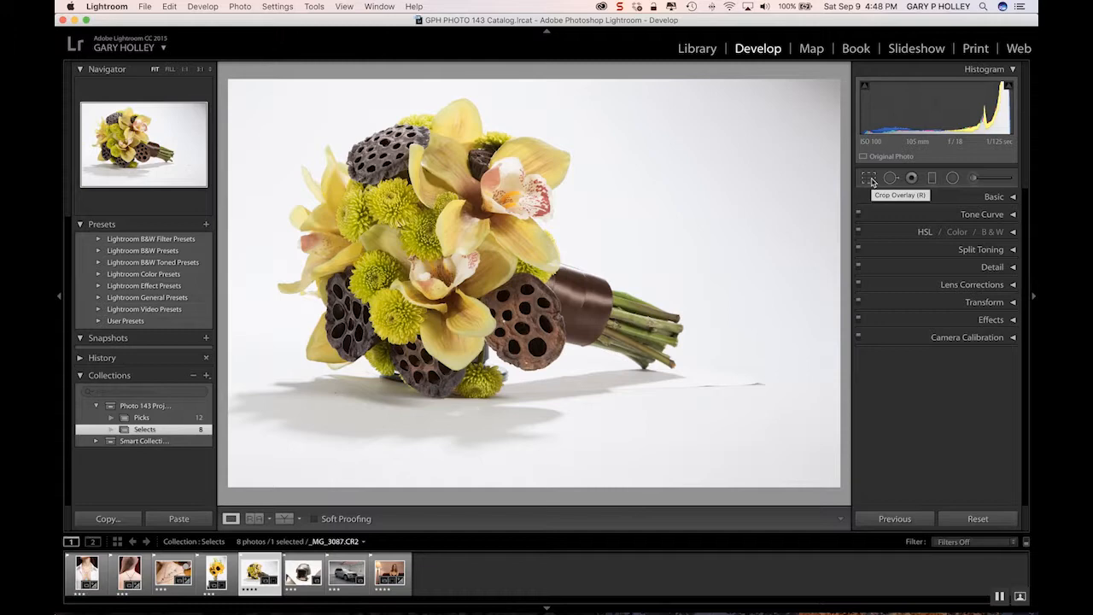
Straighten the bouquet photo along the tabletop line to a crop angle of about 2.14, and apply it.
{"action": "left_click", "coordinate": [869, 179]}
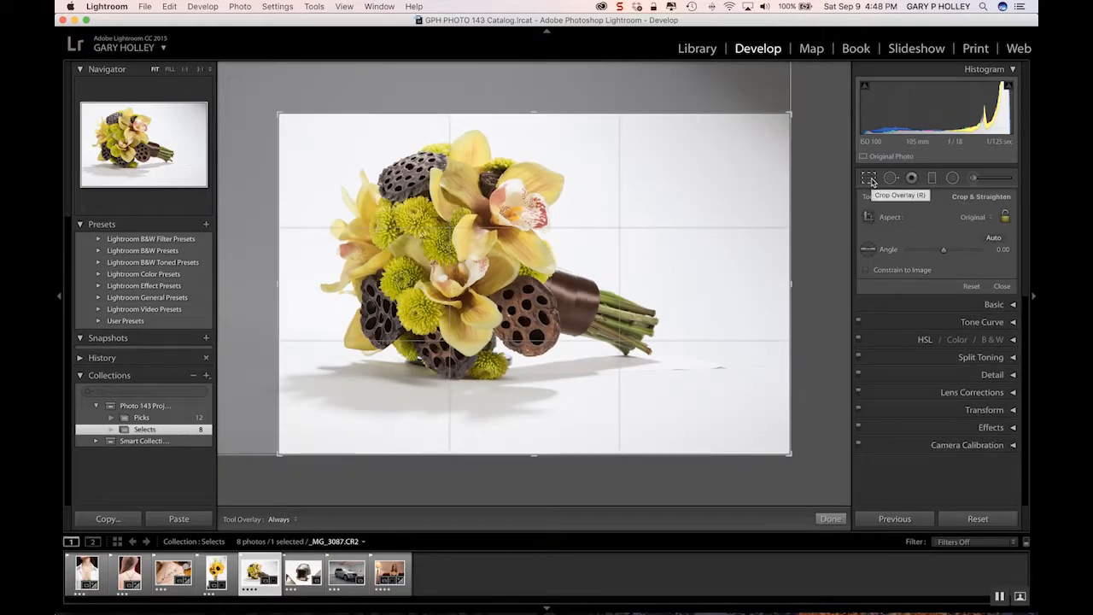
{"action": "left_click", "coordinate": [869, 250]}
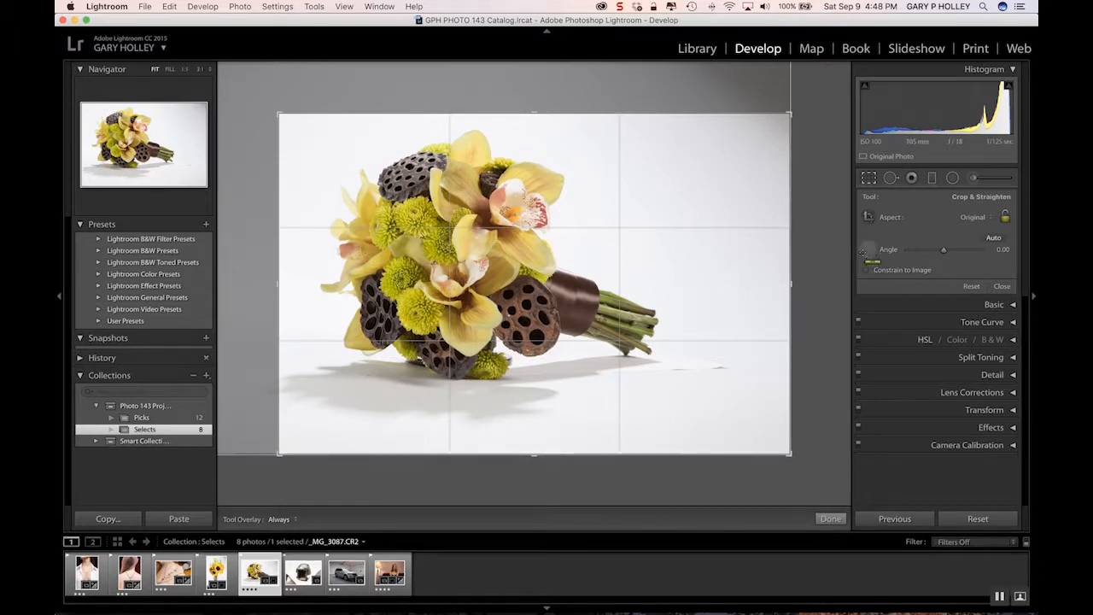
{"action": "left_click", "coordinate": [870, 249]}
{"action": "left_click_drag", "start_coordinate": [943, 249], "coordinate": [944, 253]}
{"action": "key", "text": "super+z"}
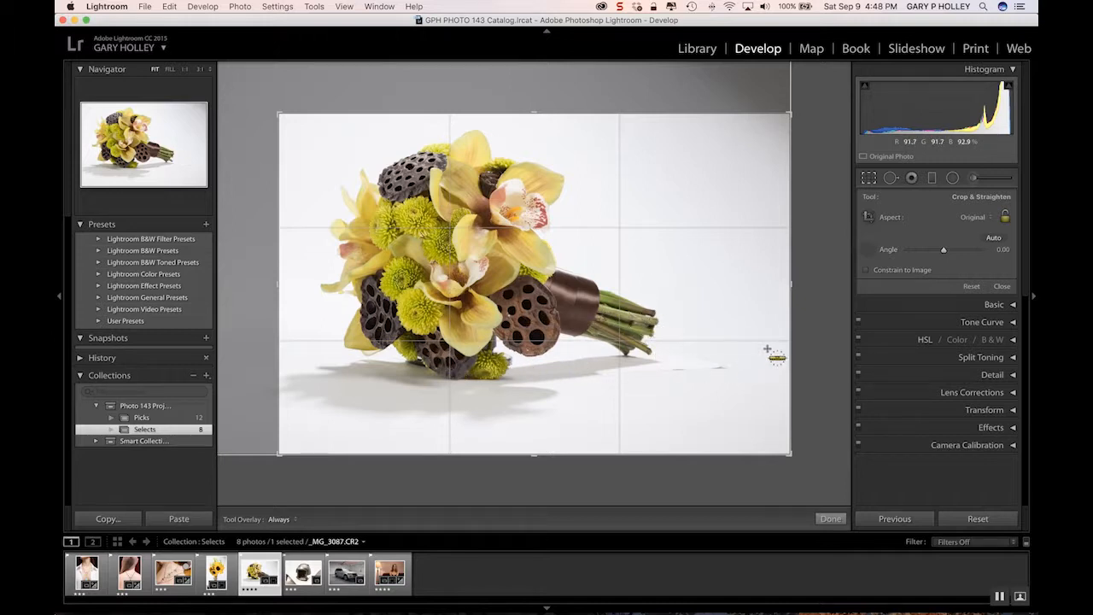
{"action": "mouse_move", "coordinate": [745, 345]}
{"action": "left_mouse_down"}
{"action": "mouse_move", "coordinate": [299, 351]}
{"action": "mouse_move", "coordinate": [264, 311]}
{"action": "mouse_move", "coordinate": [254, 366]}
{"action": "left_mouse_up"}
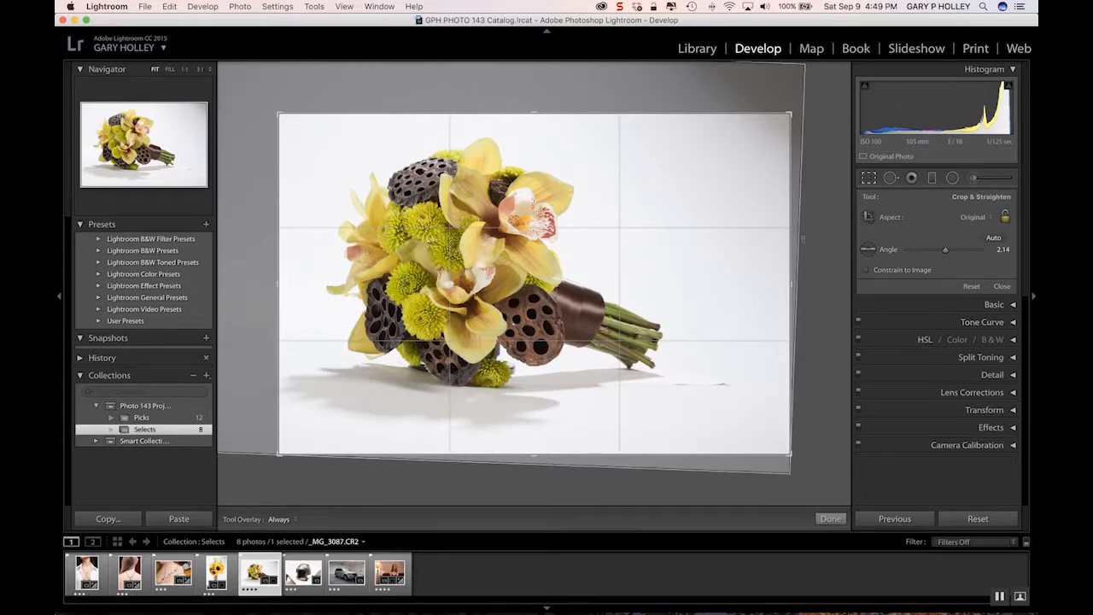
{"action": "left_click", "coordinate": [872, 181]}
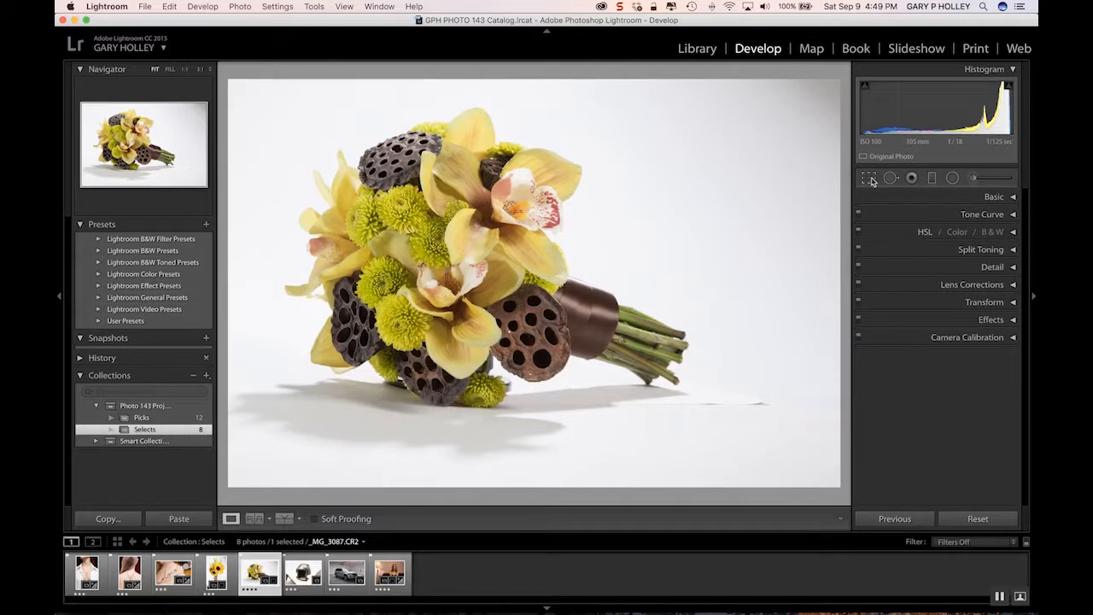
Compare the bouquet photo with and without the straightening by undoing and redoing the crop angle, ending with it applied.
{"action": "key", "text": "super+z"}
{"action": "key", "text": "super+shift+z"}
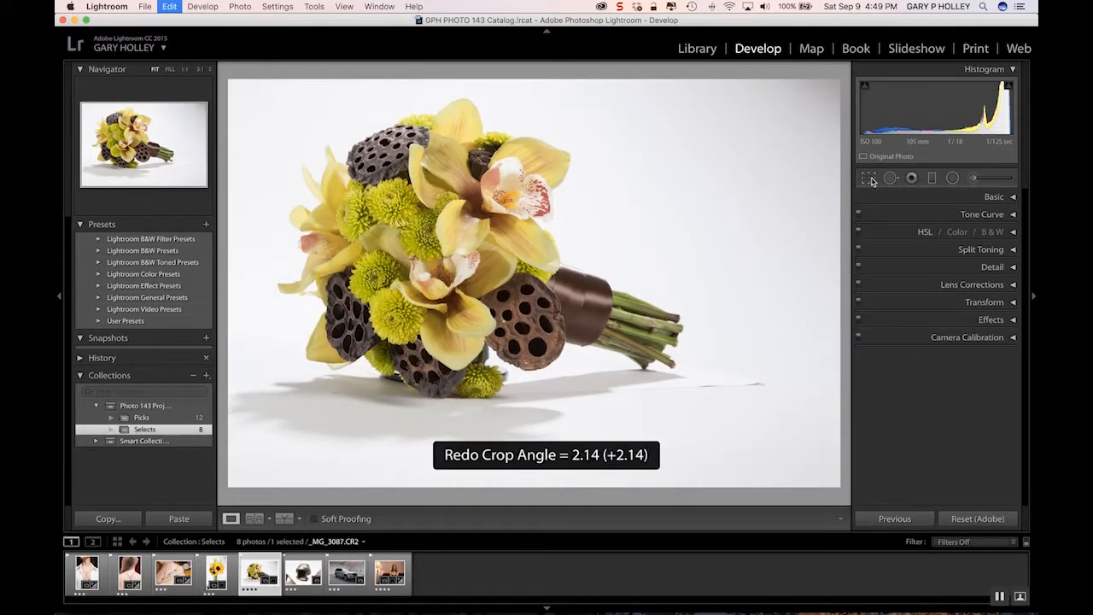
{"action": "key", "text": "super+z"}
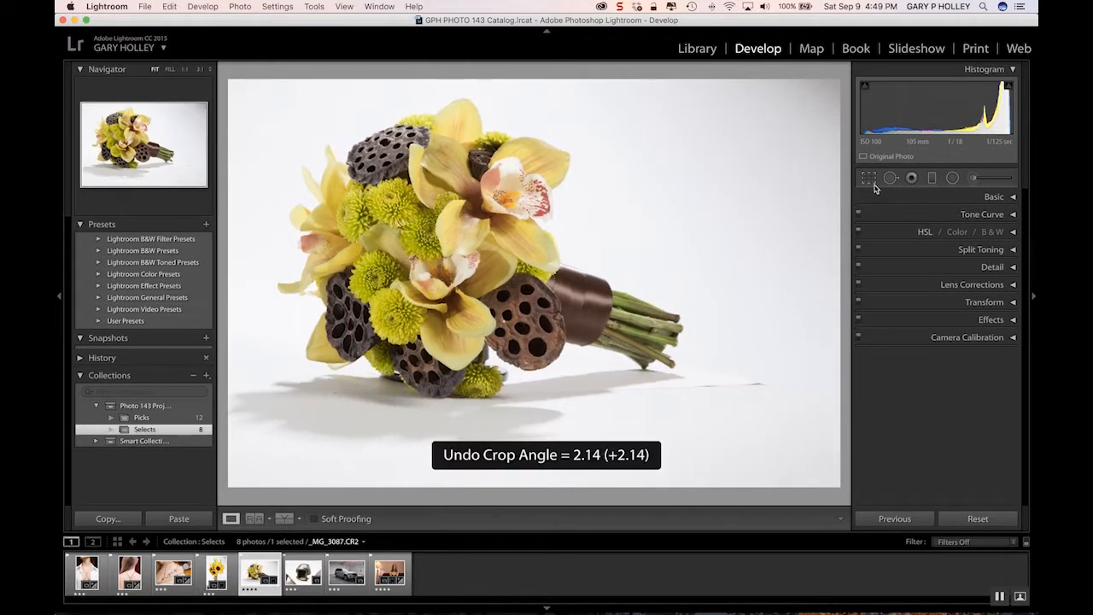
{"action": "key", "text": "super+shift+z"}
{"action": "key", "text": "super+z"}
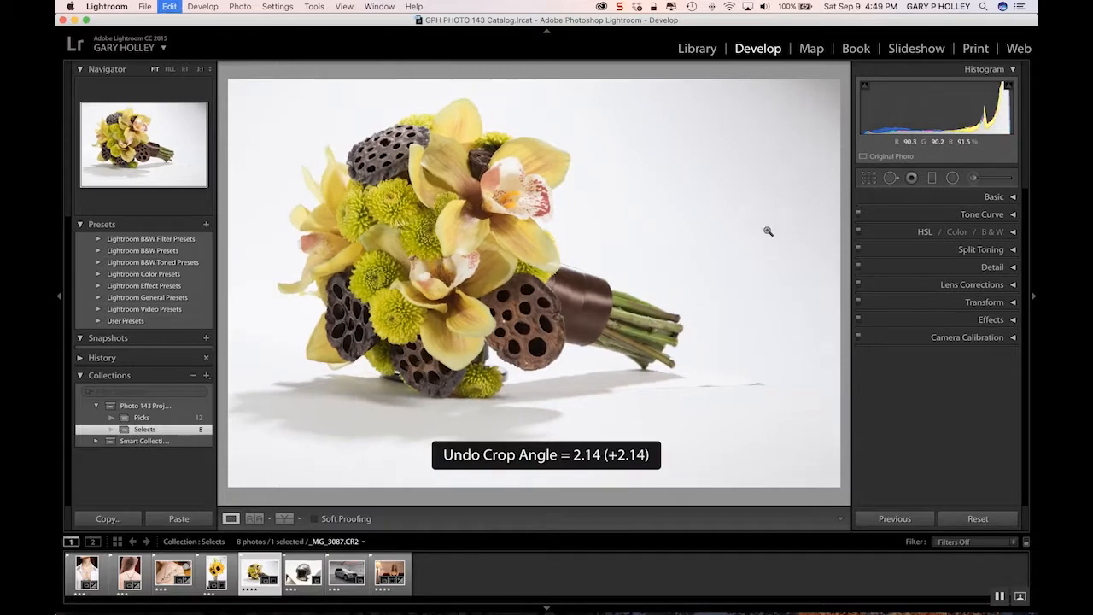
{"action": "key", "text": "super+shift+z"}
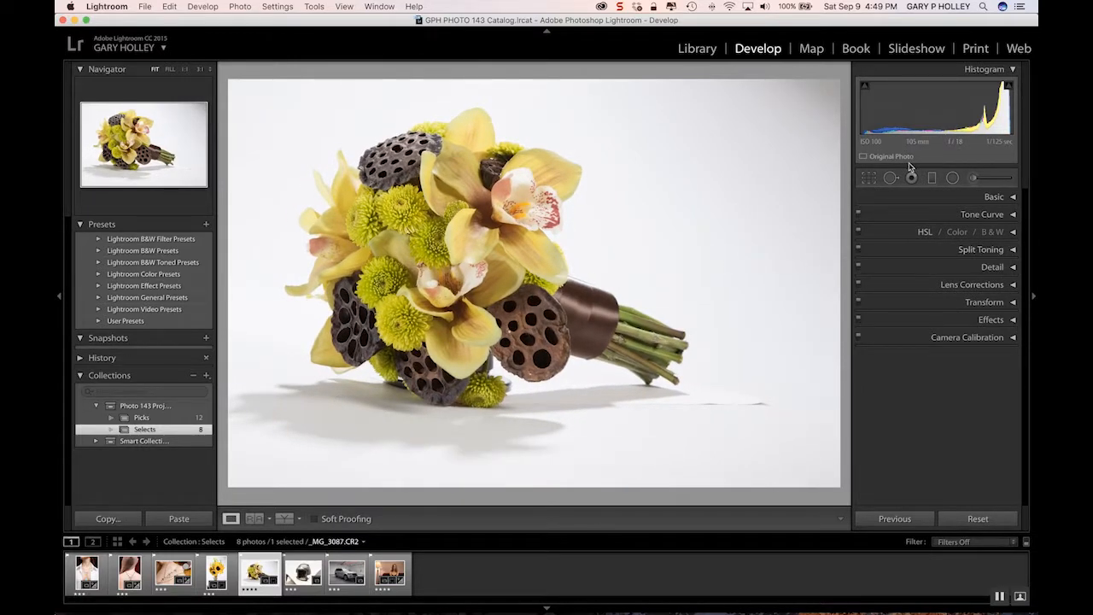
Start the Crop tool on the helmet photo and enable Remove Chromatic Aberration and Enable Profile Corrections for it.
{"action": "left_click", "coordinate": [300, 577]}
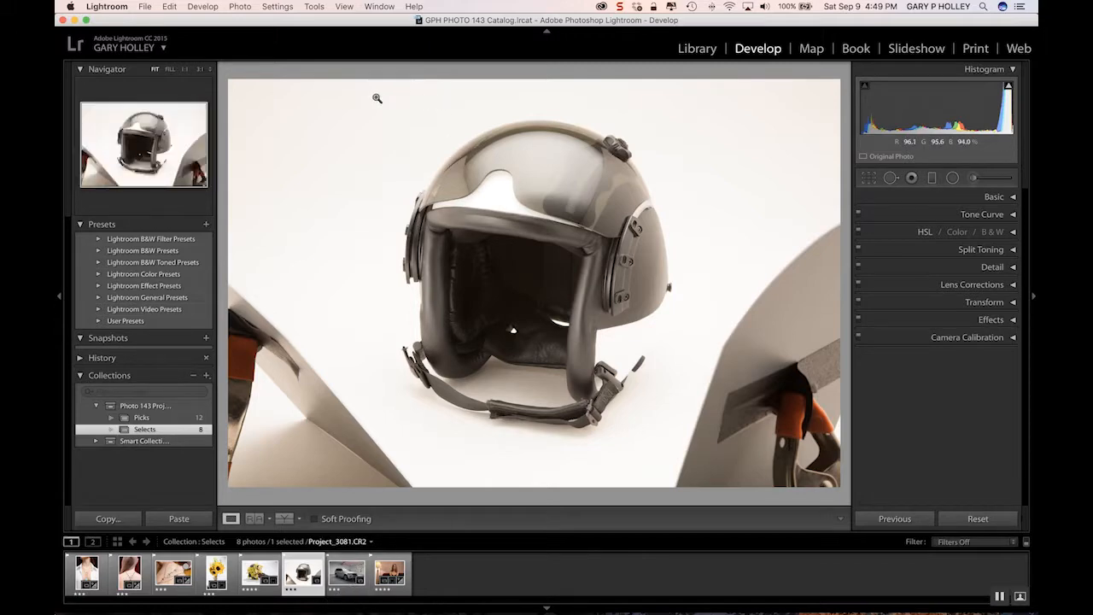
{"action": "left_click", "coordinate": [866, 178]}
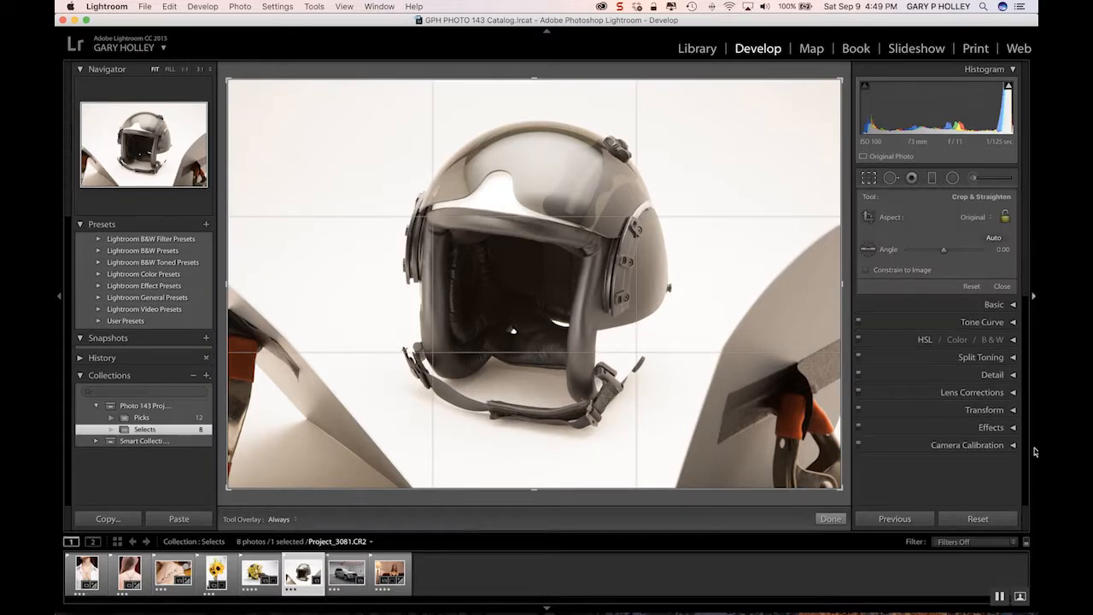
{"action": "left_click", "coordinate": [1013, 392]}
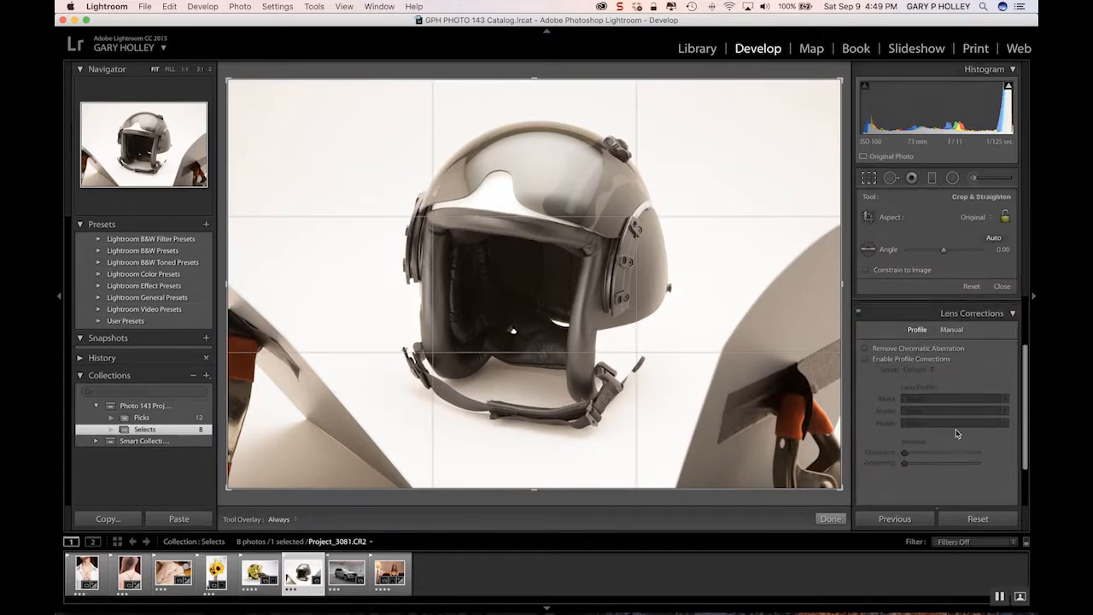
{"action": "left_click", "coordinate": [922, 348]}
{"action": "left_click", "coordinate": [924, 359]}
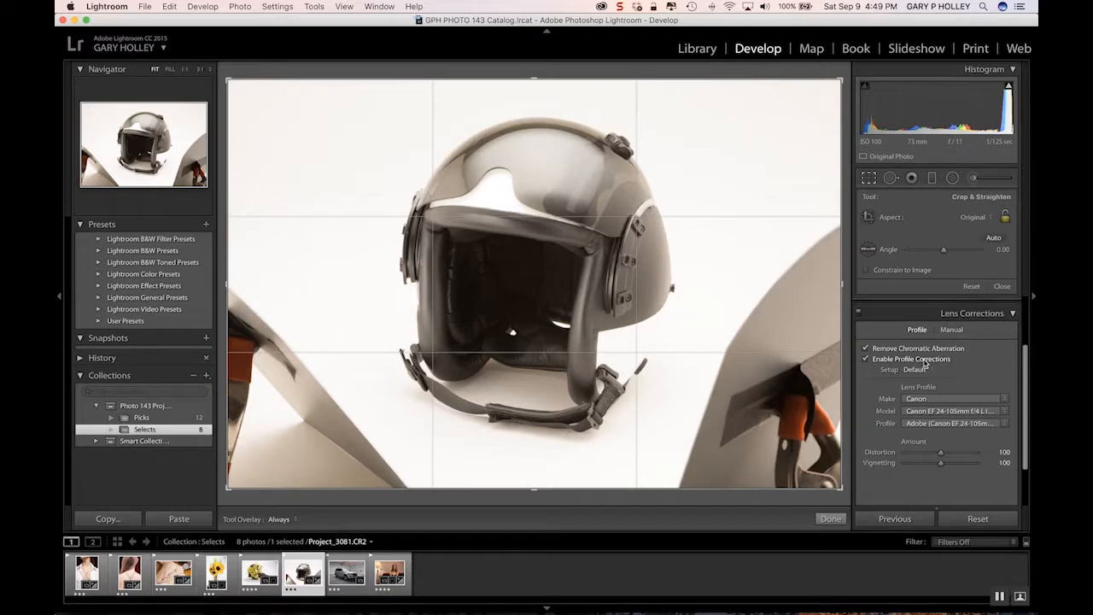
{"action": "left_click", "coordinate": [1013, 314]}
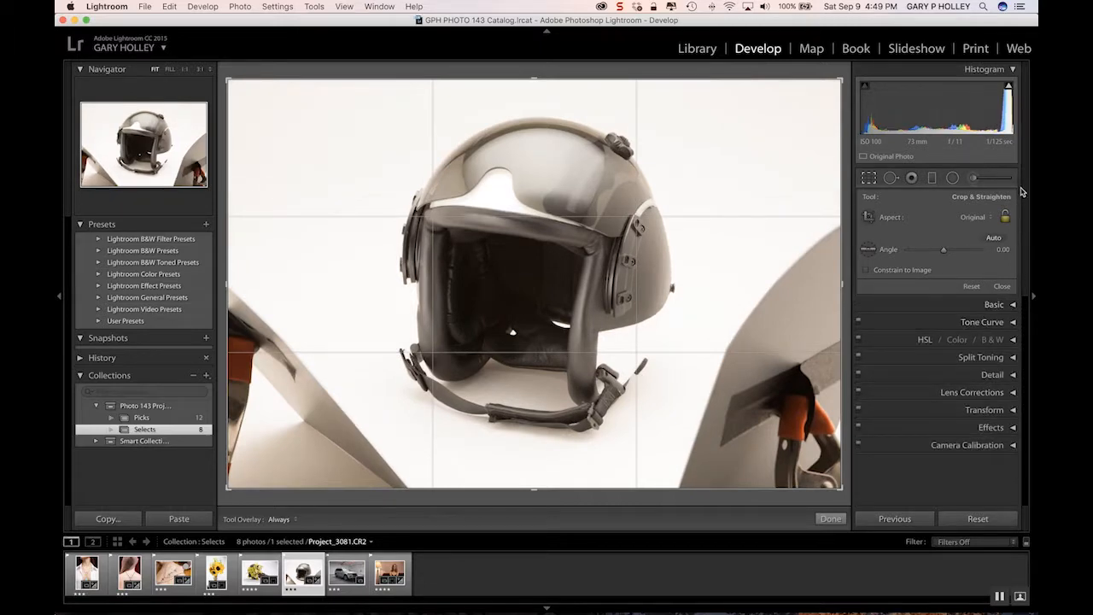
Set the helmet photo's white balance by sampling a neutral spot on the light trim above the visor with the White Balance Selector.
{"action": "left_click", "coordinate": [1010, 304]}
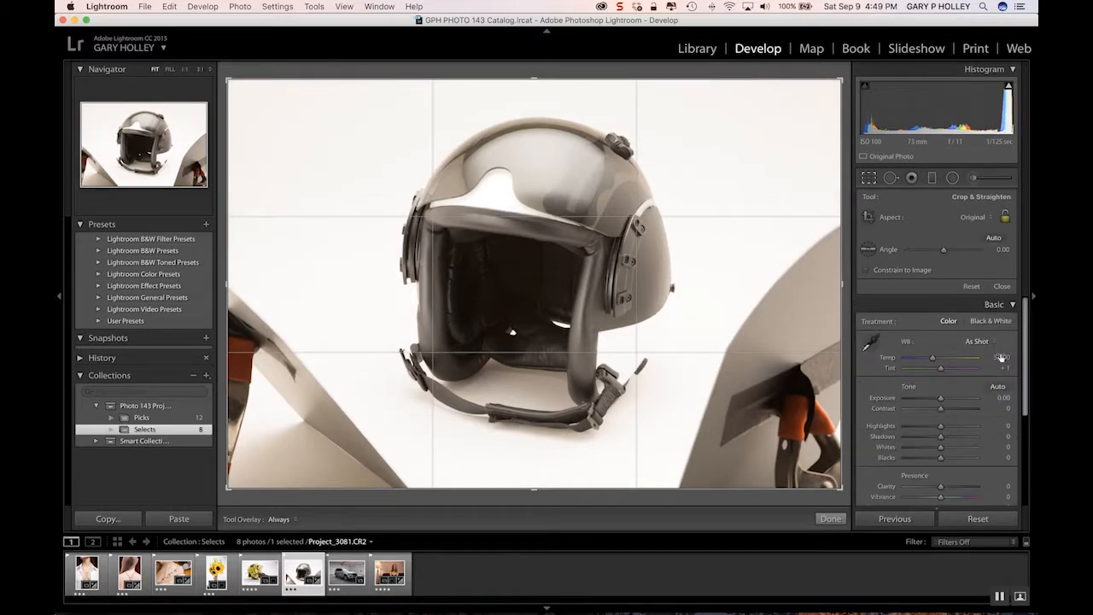
{"action": "left_click", "coordinate": [982, 342]}
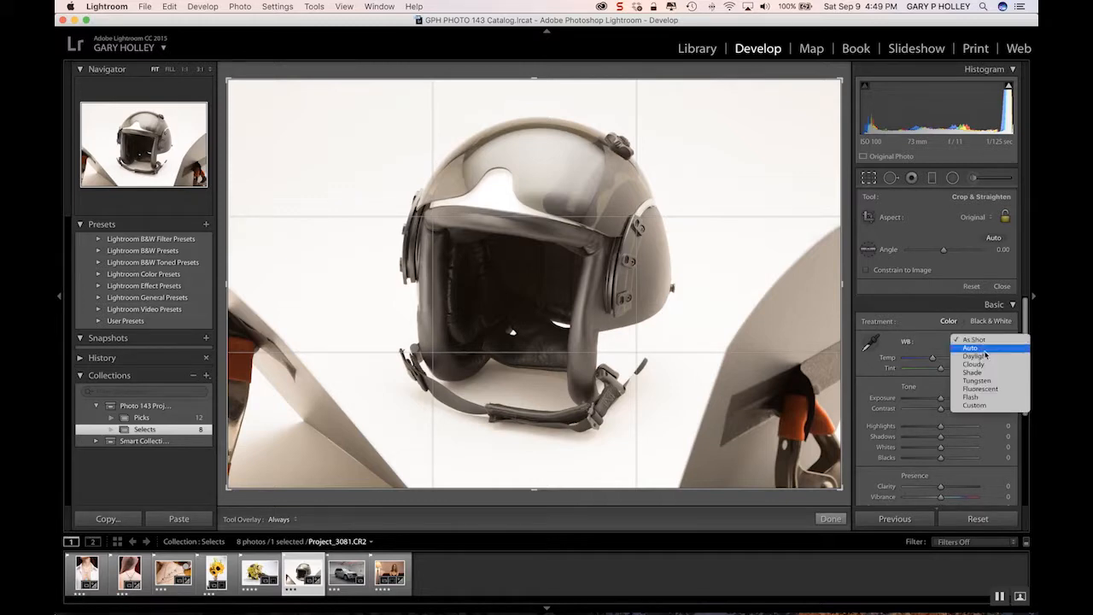
{"action": "key", "text": "Escape"}
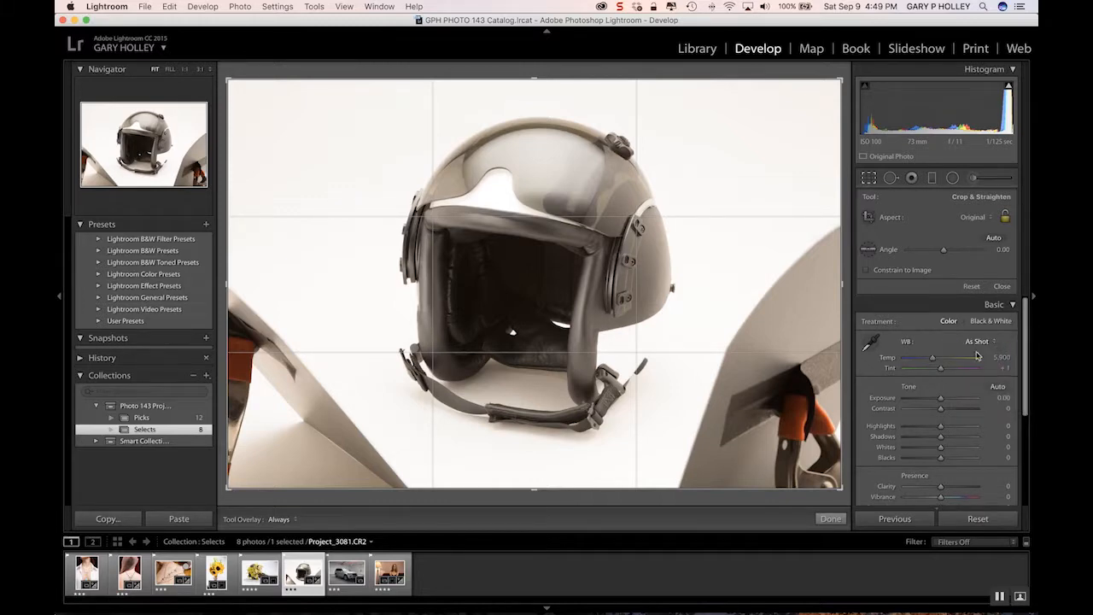
{"action": "left_click", "coordinate": [871, 343]}
{"action": "left_click", "coordinate": [743, 251]}
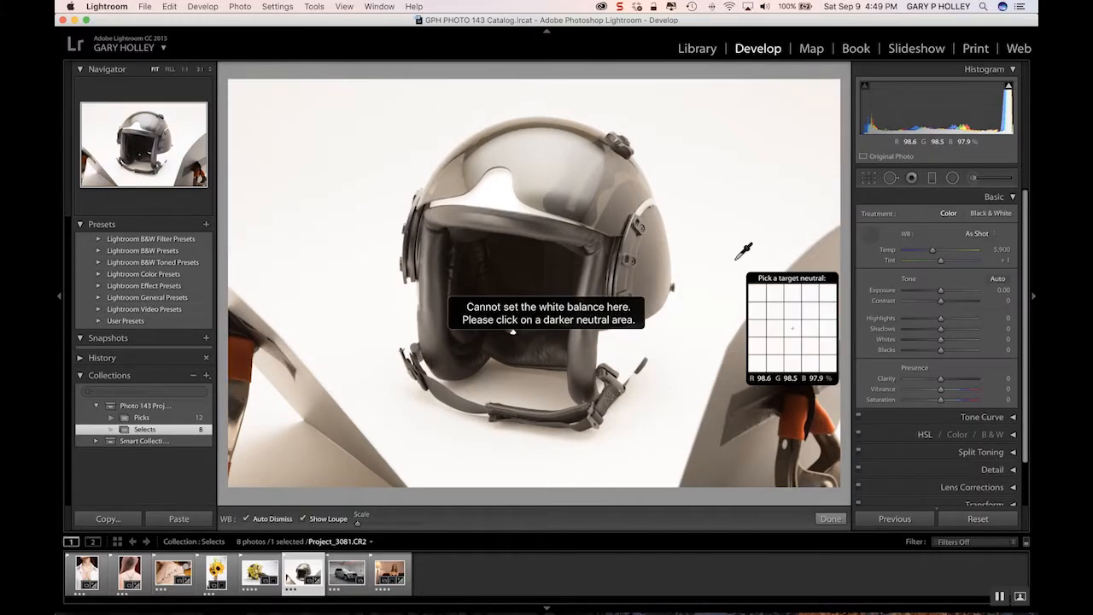
{"action": "left_click", "coordinate": [498, 174]}
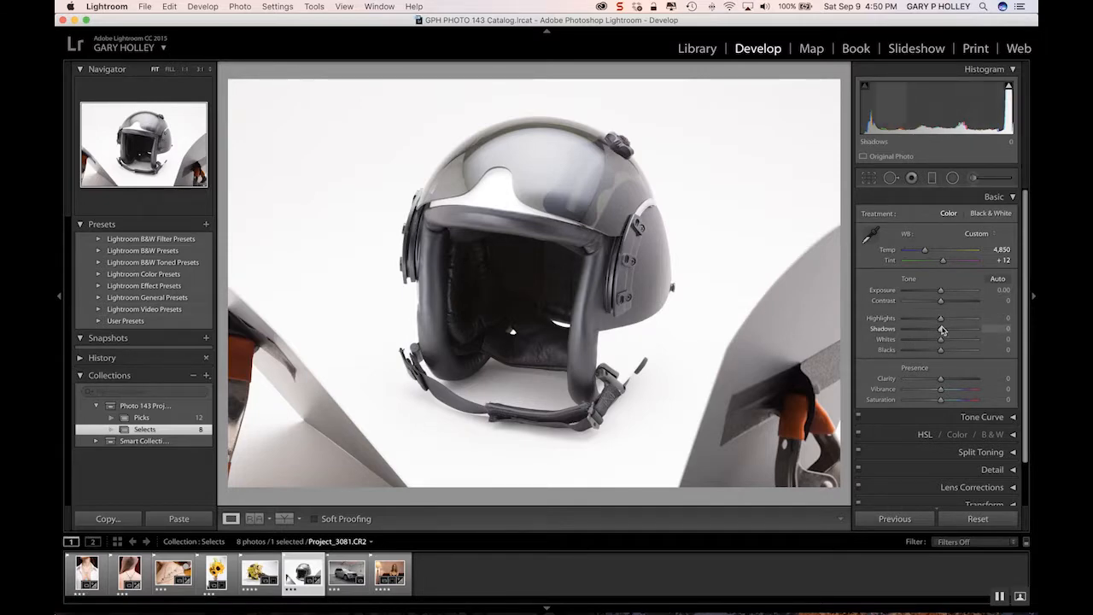
Set the helmet photo's Shadows to +50, Highlights to -50 and Exposure to -0.05.
{"action": "mouse_move", "coordinate": [941, 330]}
{"action": "left_mouse_down"}
{"action": "mouse_move", "coordinate": [969, 329]}
{"action": "mouse_move", "coordinate": [958, 329]}
{"action": "left_mouse_up"}
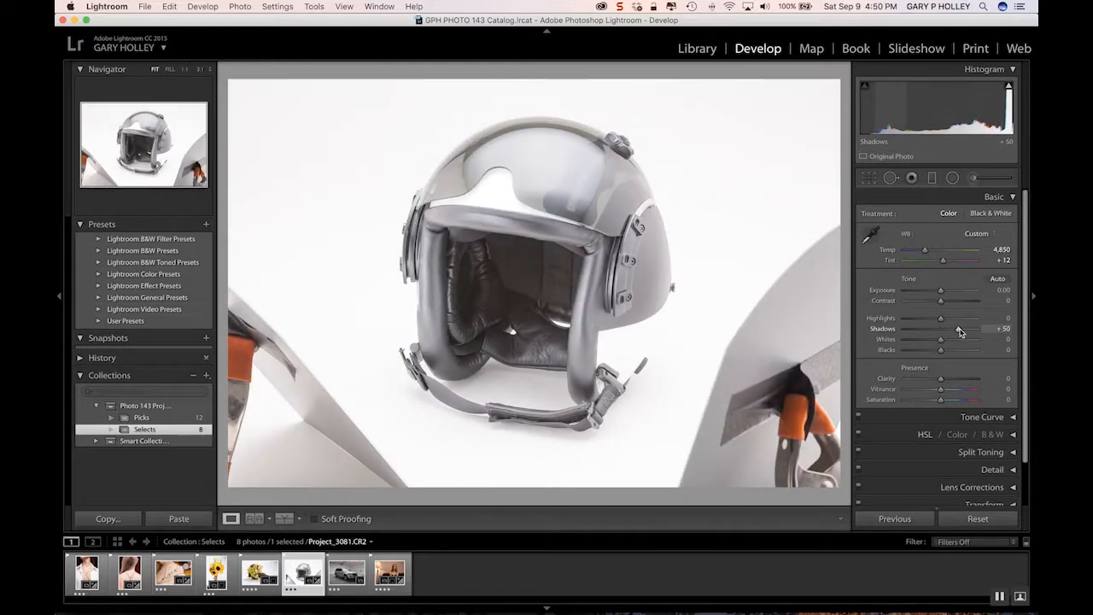
{"action": "left_click_drag", "start_coordinate": [943, 322], "coordinate": [924, 322]}
{"action": "left_click", "coordinate": [939, 292]}
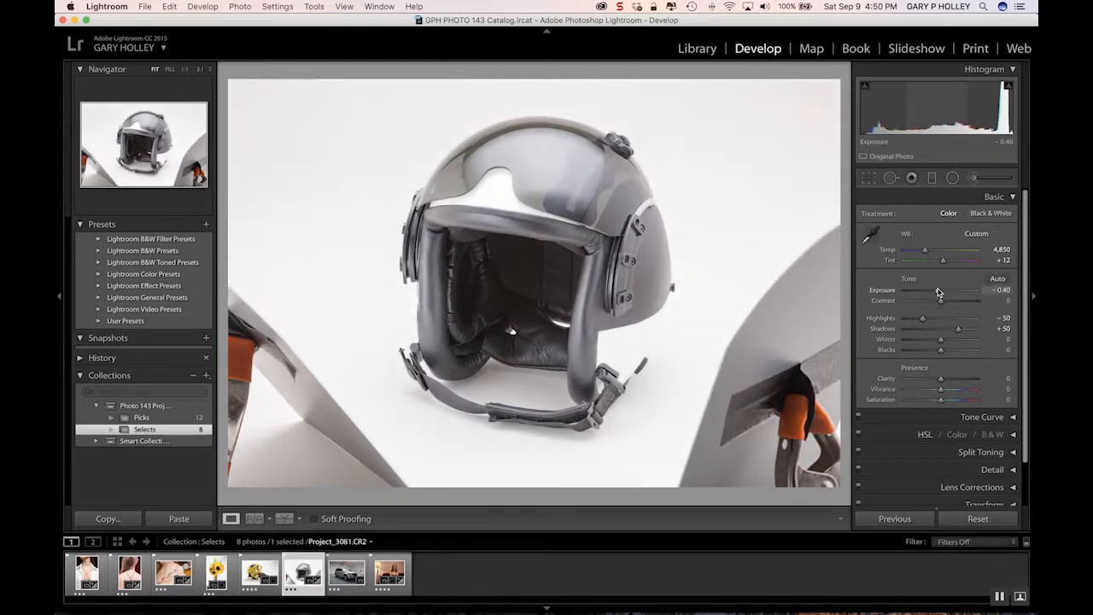
{"action": "left_click_drag", "start_coordinate": [938, 291], "coordinate": [938, 291]}
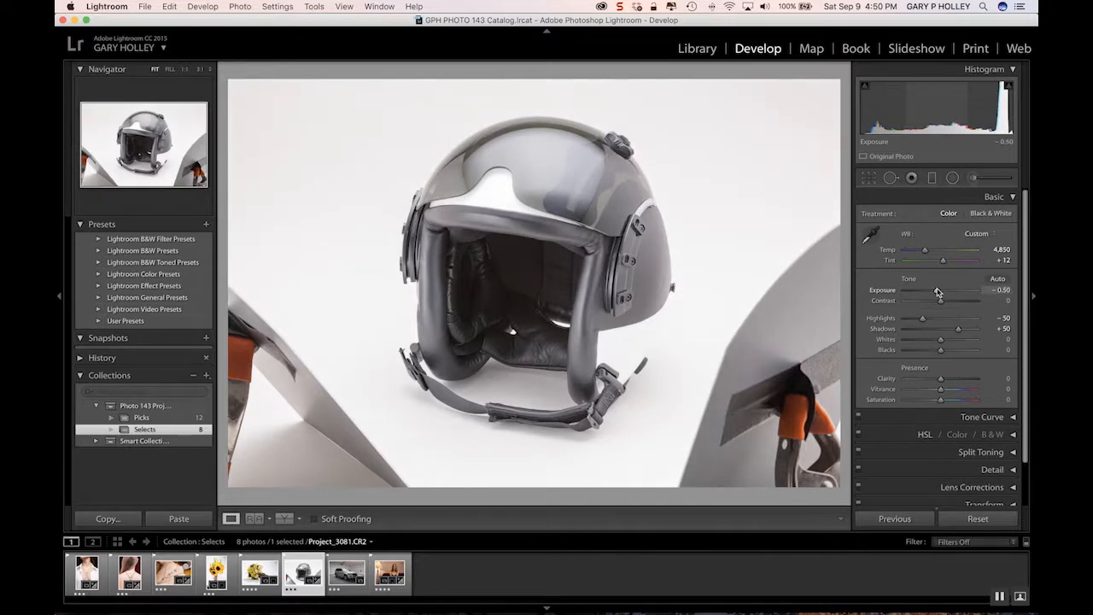
{"action": "left_click_drag", "start_coordinate": [938, 291], "coordinate": [941, 291]}
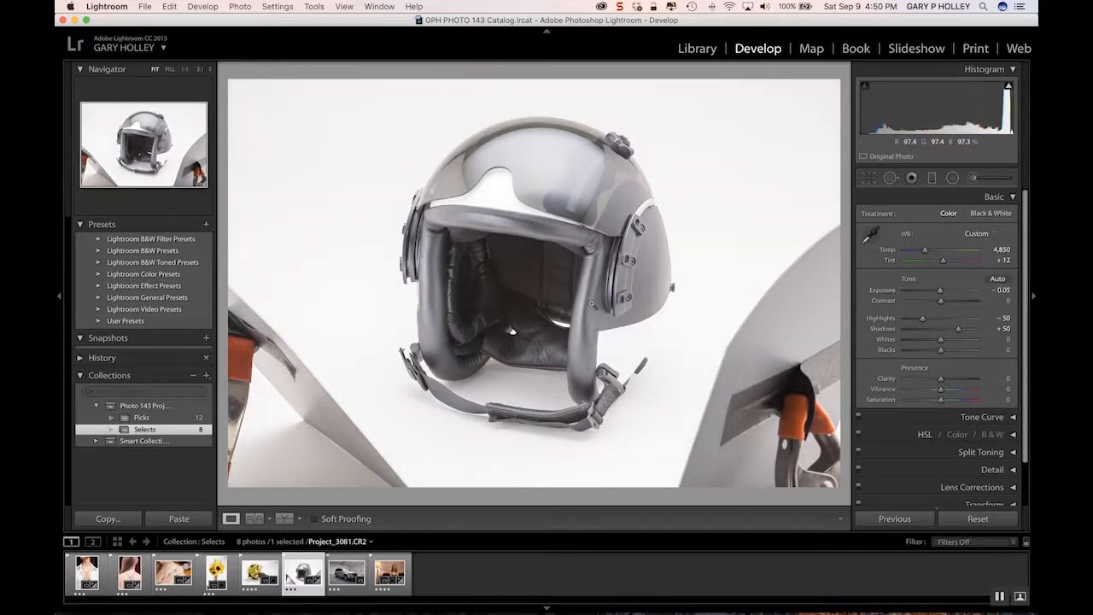
Refine the helmet photo's tone by setting Shadows to +37 and Highlights to -63.
{"action": "left_click_drag", "start_coordinate": [958, 332], "coordinate": [954, 331]}
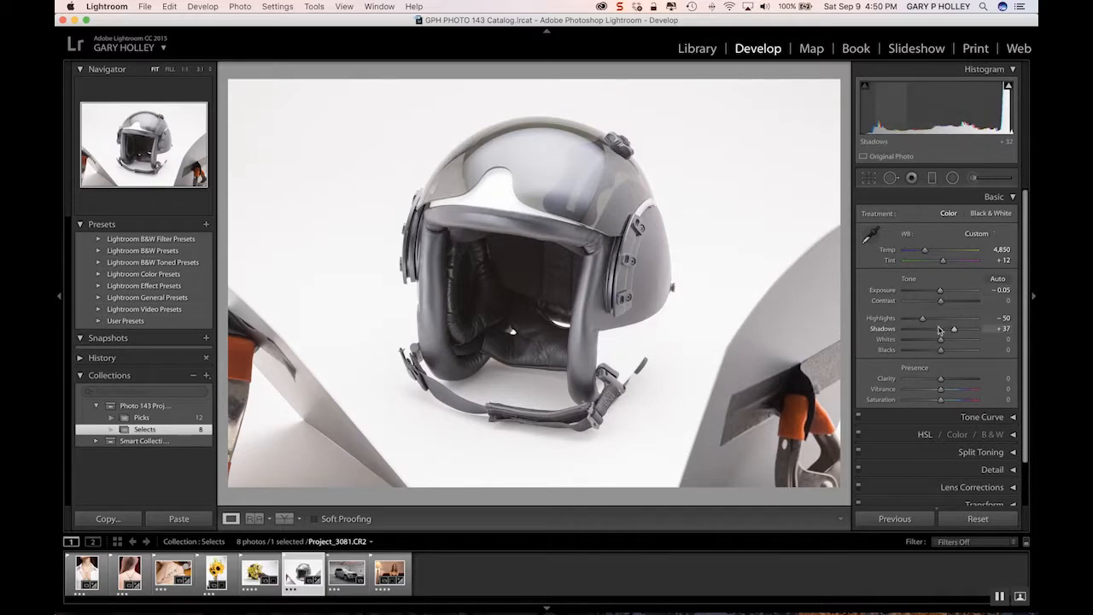
{"action": "left_click_drag", "start_coordinate": [922, 318], "coordinate": [907, 320]}
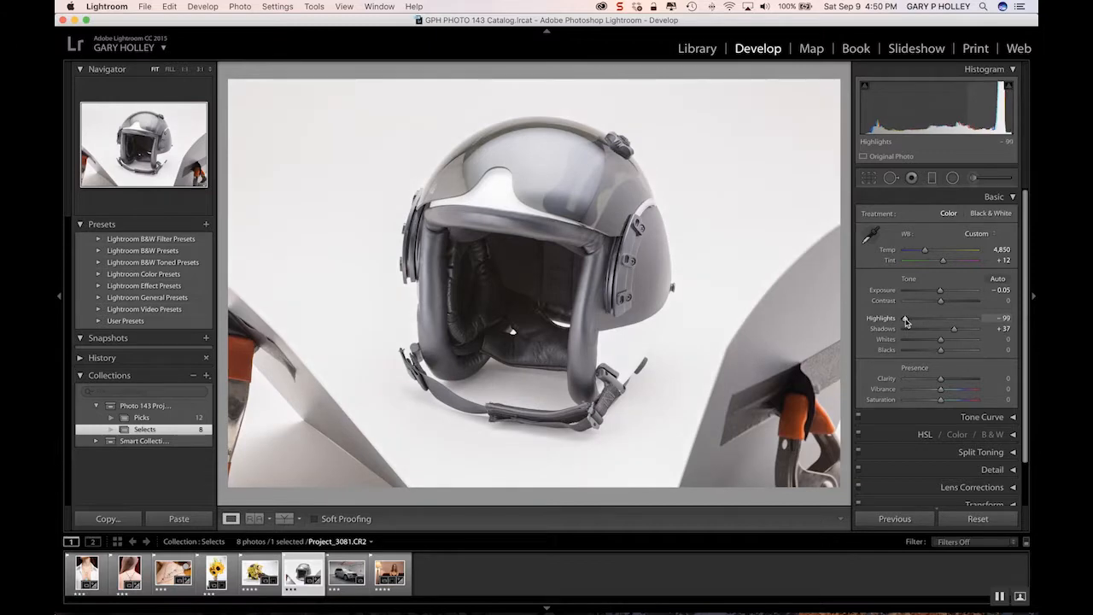
{"action": "left_click_drag", "start_coordinate": [906, 322], "coordinate": [919, 320]}
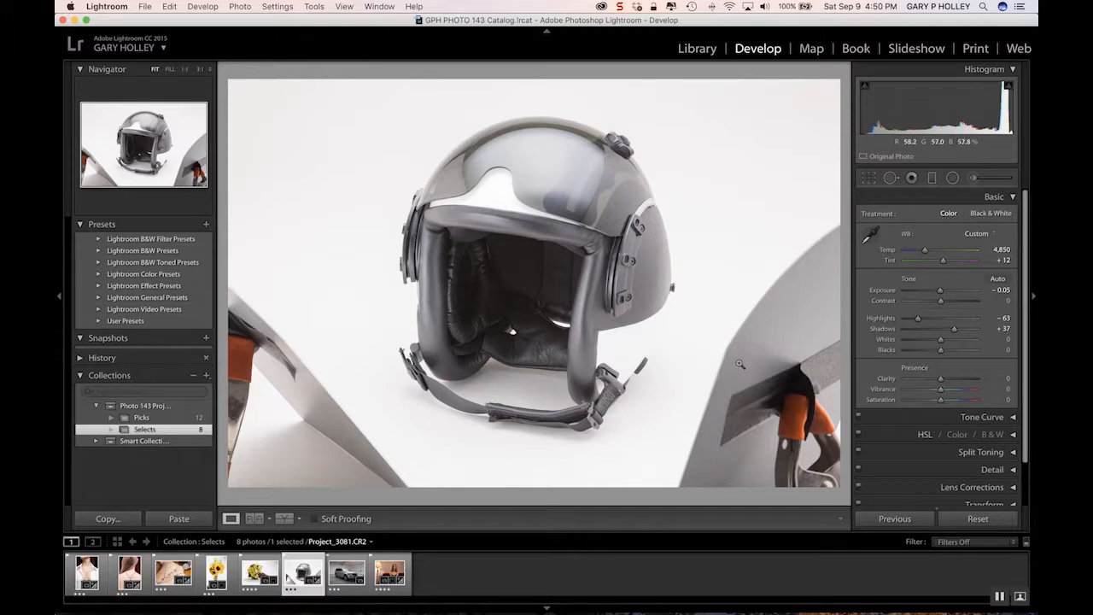
Crop the photo tightly around the helmet, excluding the reflector panels and clamps on both sides, and apply the crop.
{"action": "left_click", "coordinate": [663, 318]}
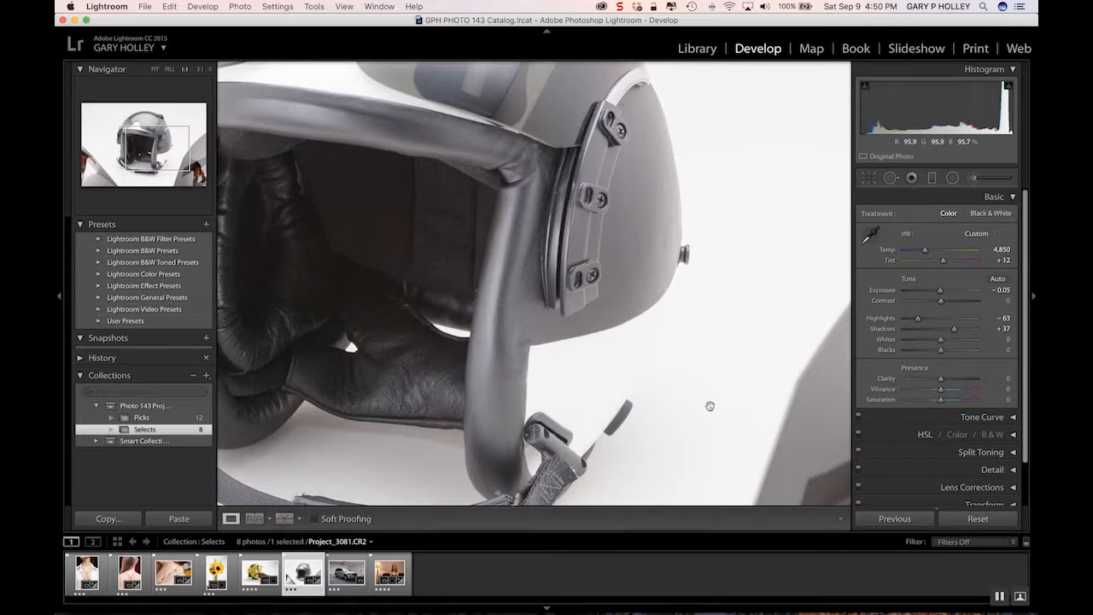
{"action": "left_click_drag", "start_coordinate": [691, 434], "coordinate": [709, 370]}
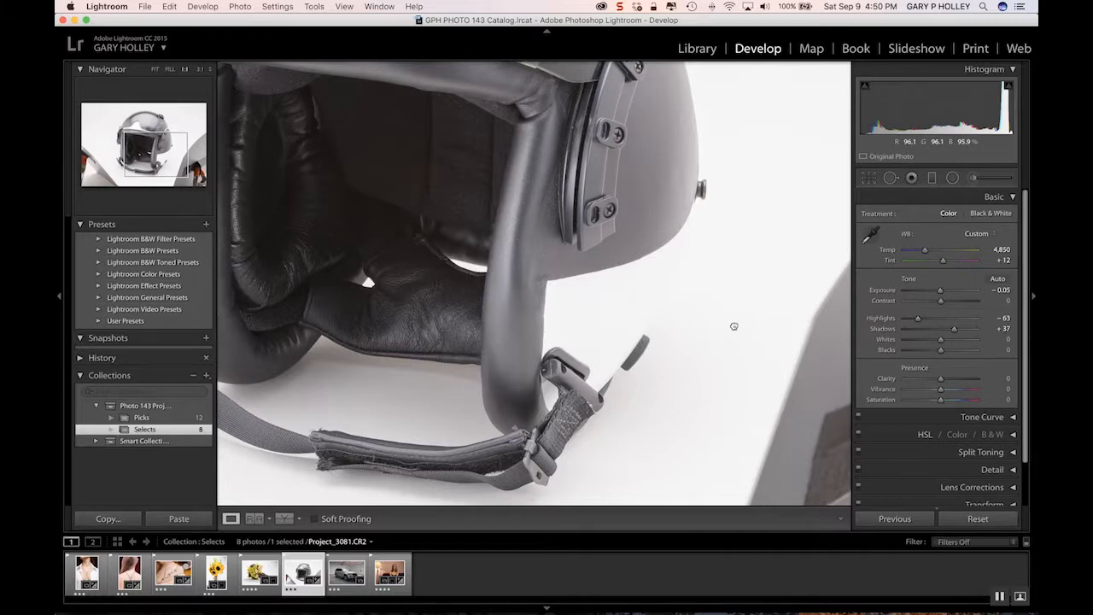
{"action": "left_click_drag", "start_coordinate": [732, 322], "coordinate": [738, 335]}
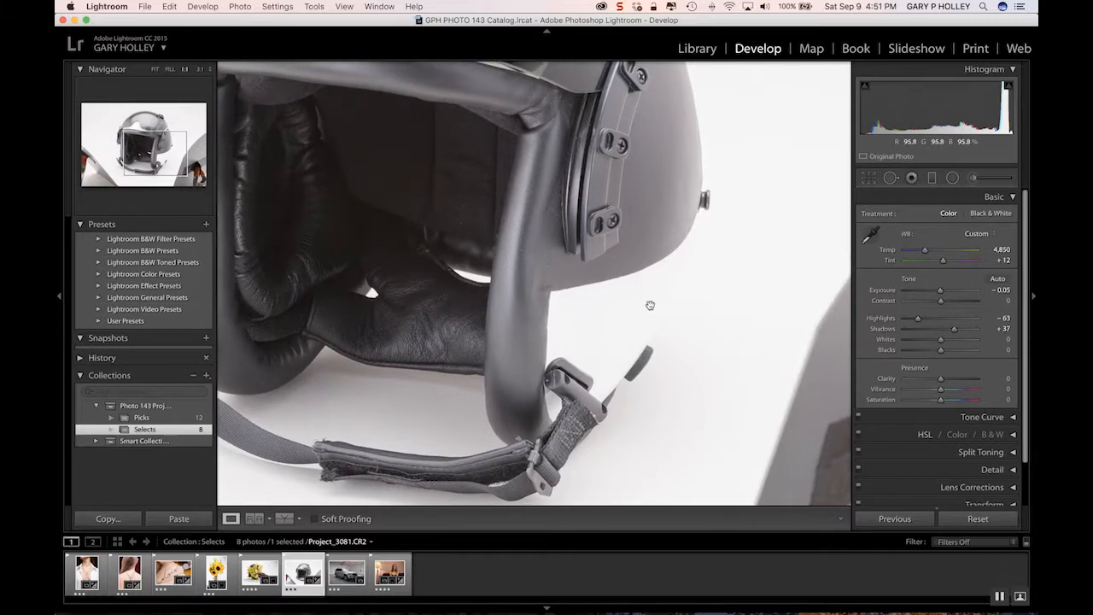
{"action": "left_click", "coordinate": [720, 311]}
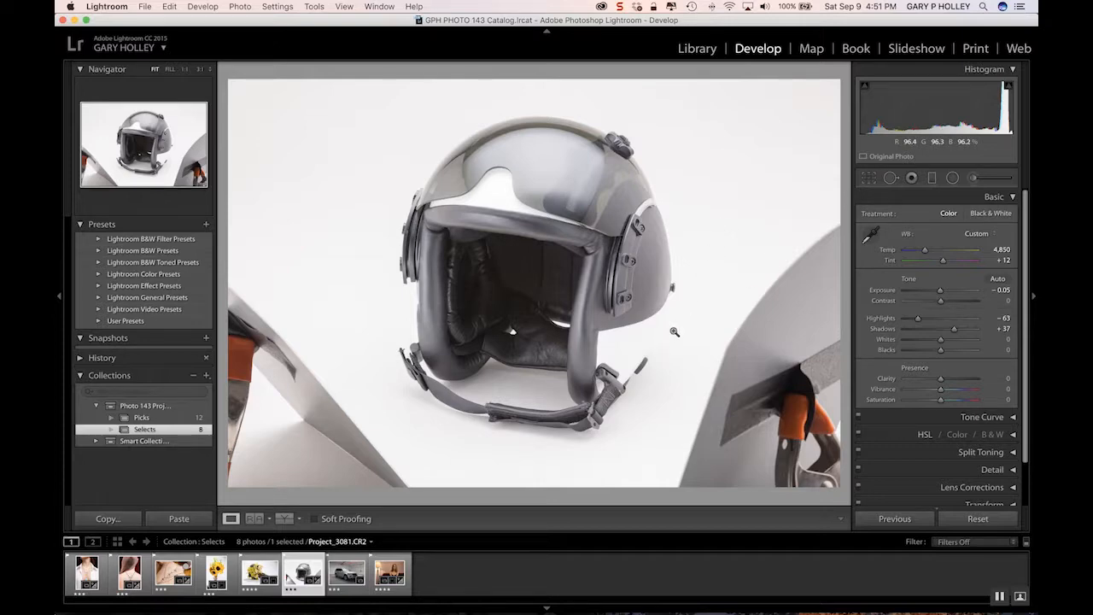
{"action": "left_click", "coordinate": [871, 181]}
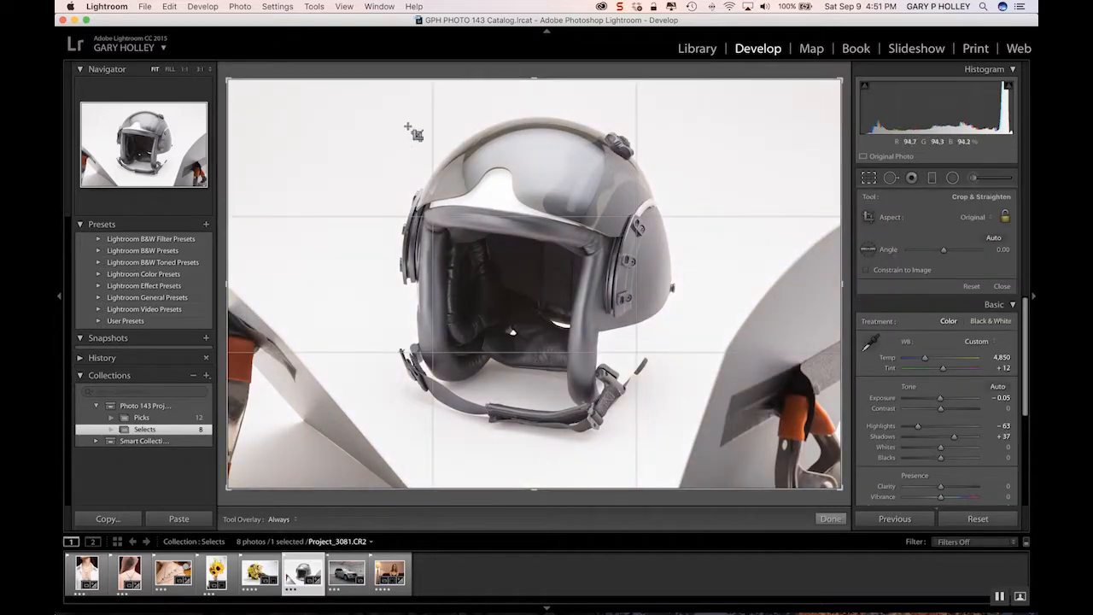
{"action": "left_click_drag", "start_coordinate": [391, 112], "coordinate": [689, 454]}
{"action": "left_click_drag", "start_coordinate": [382, 283], "coordinate": [375, 282]}
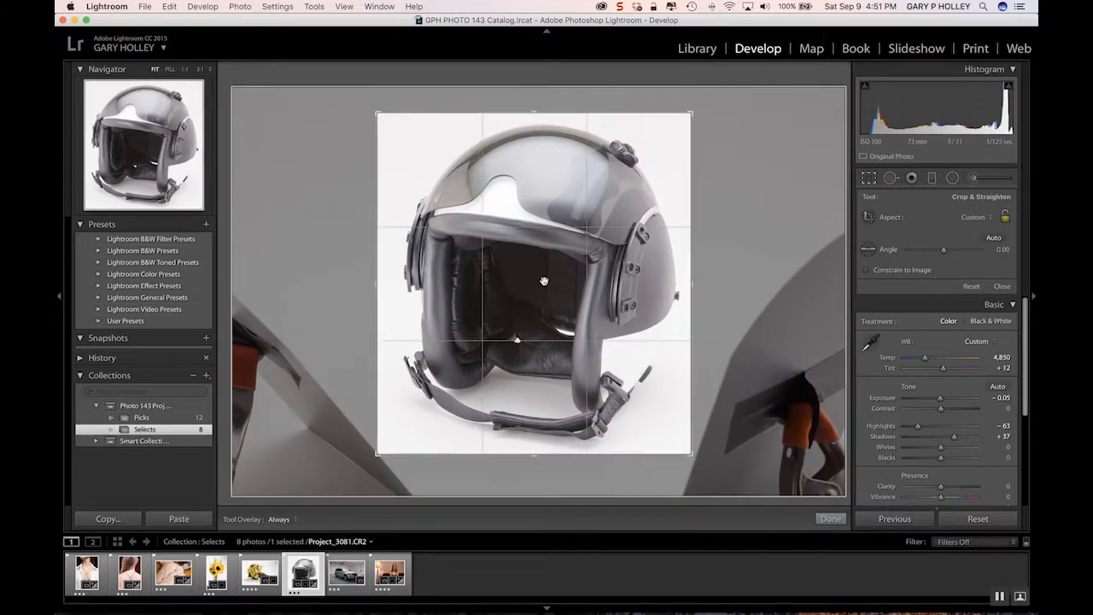
{"action": "left_click", "coordinate": [869, 177]}
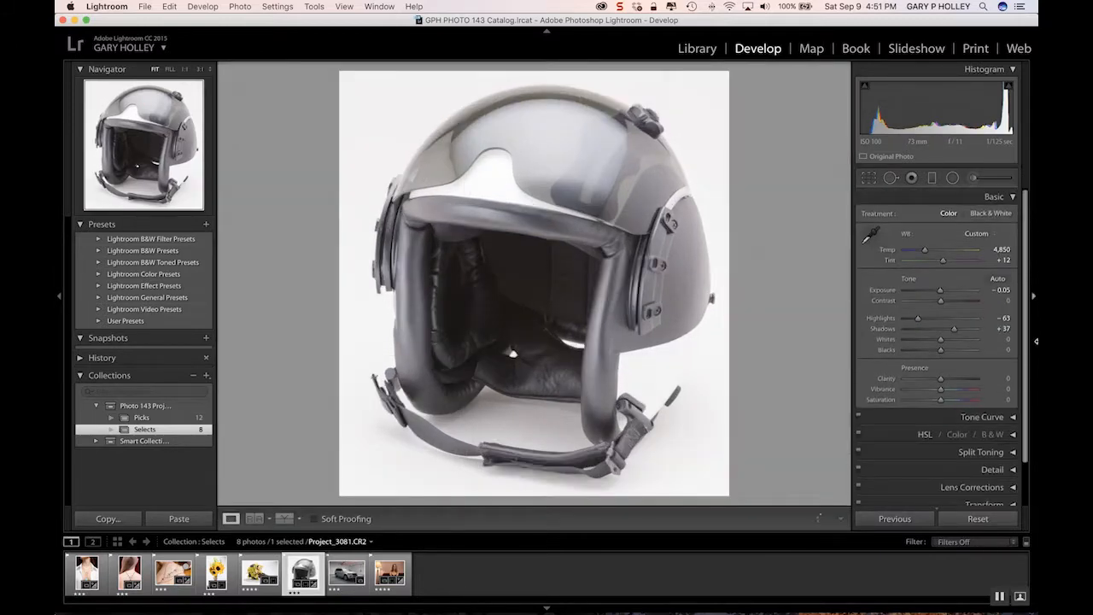
Check the Lens Corrections settings of the cropped helmet photo and return to the Basic adjustments.
{"action": "left_click", "coordinate": [1013, 196]}
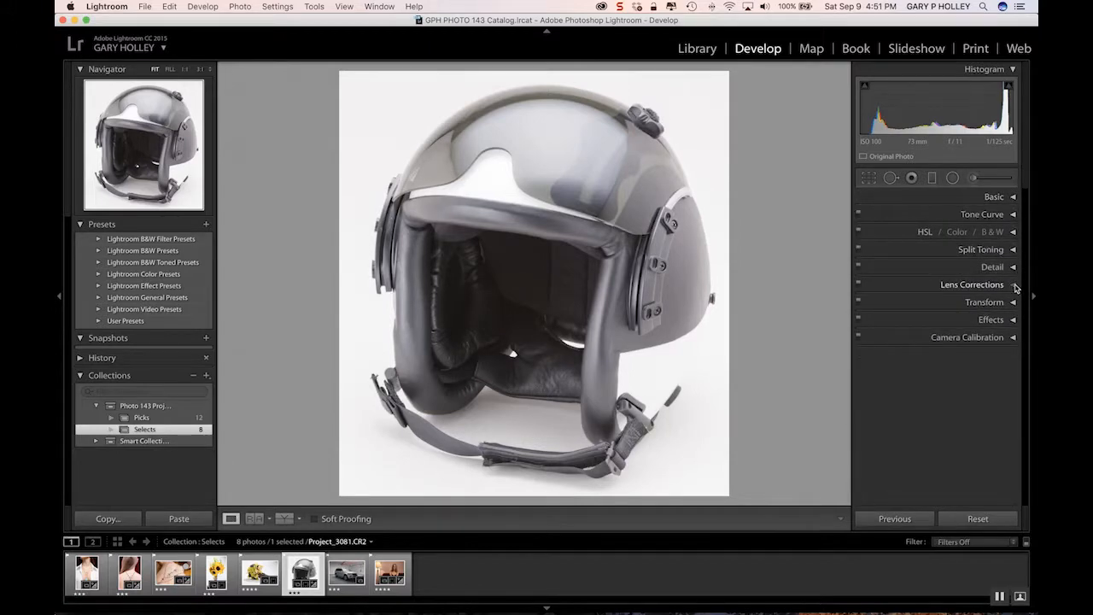
{"action": "left_click", "coordinate": [1014, 285]}
{"action": "left_click", "coordinate": [1013, 285]}
{"action": "left_click", "coordinate": [1013, 197]}
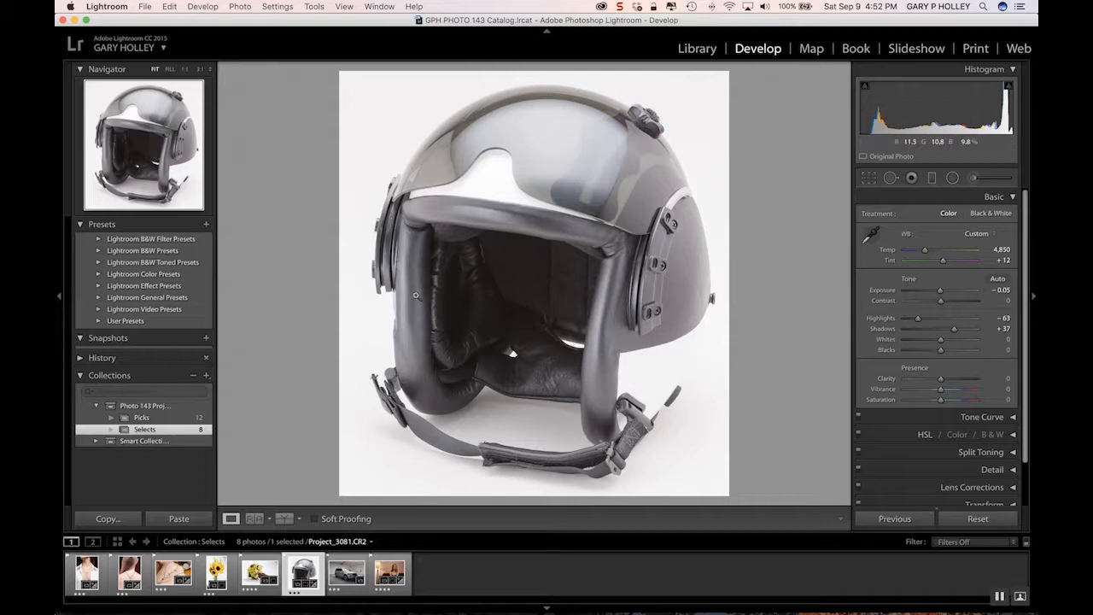
Review the edited photos of the Selects collection one by one, from the turquoise necklace photo through to the helmet photo.
{"action": "left_click", "coordinate": [92, 582]}
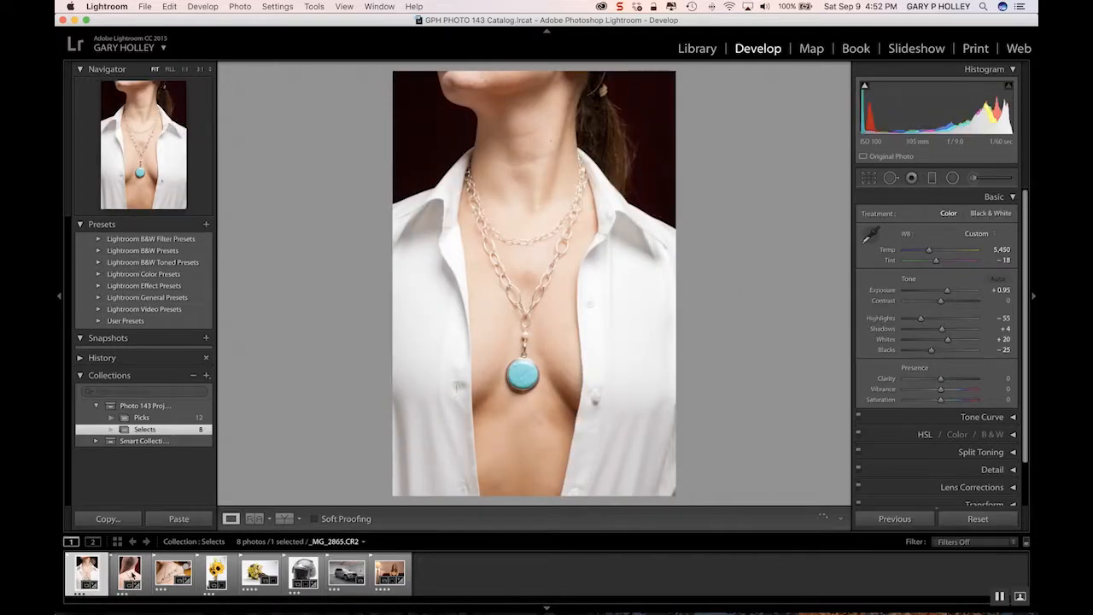
{"action": "left_click", "coordinate": [128, 572]}
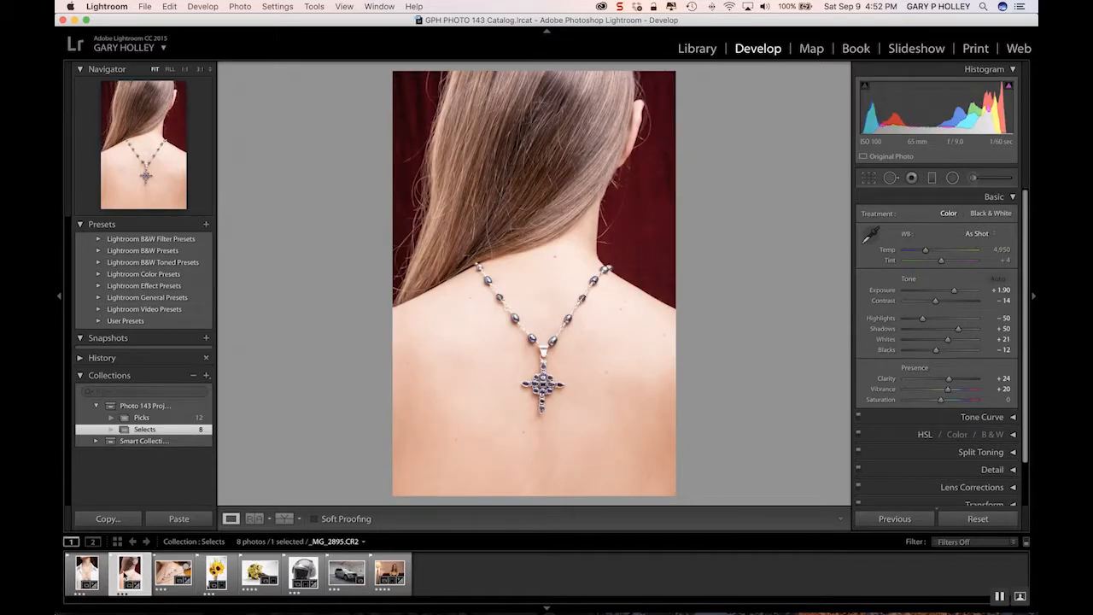
{"action": "left_click", "coordinate": [168, 576]}
{"action": "left_click", "coordinate": [217, 578]}
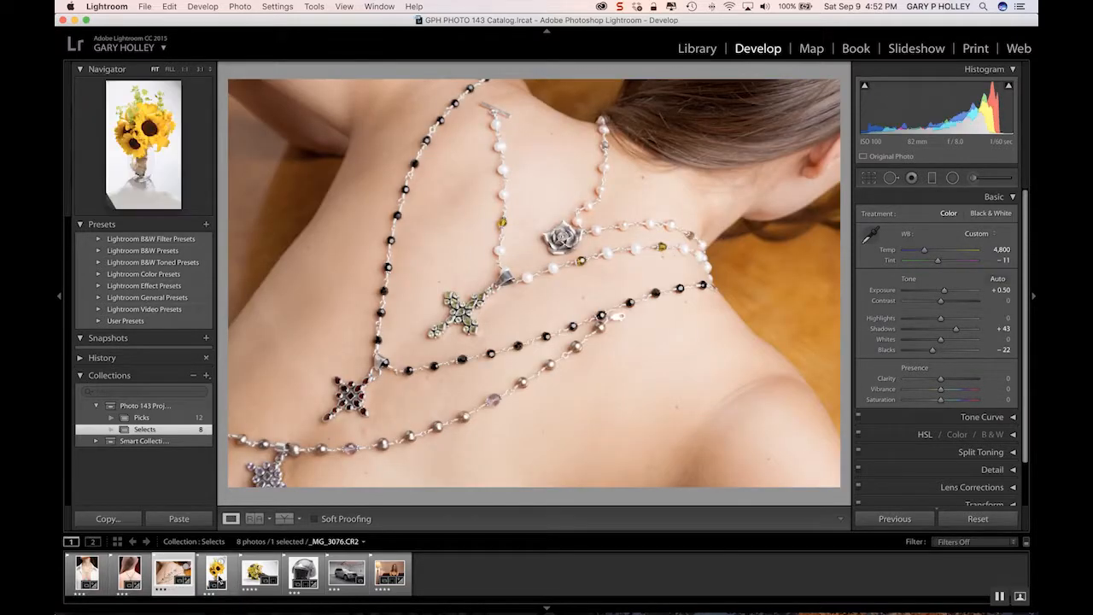
{"action": "left_click", "coordinate": [218, 579]}
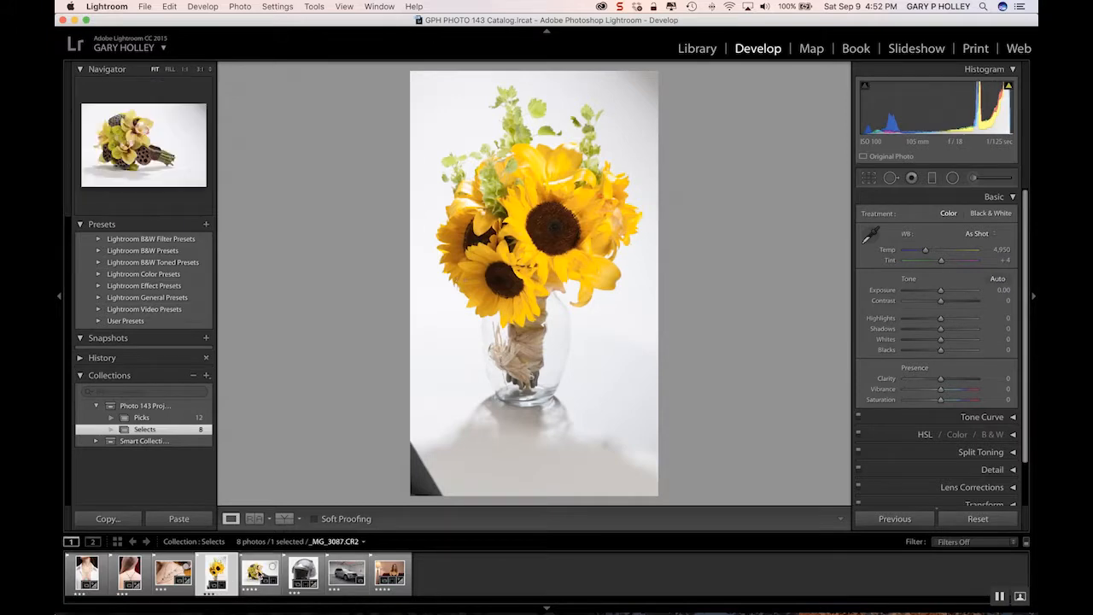
{"action": "left_click", "coordinate": [263, 573]}
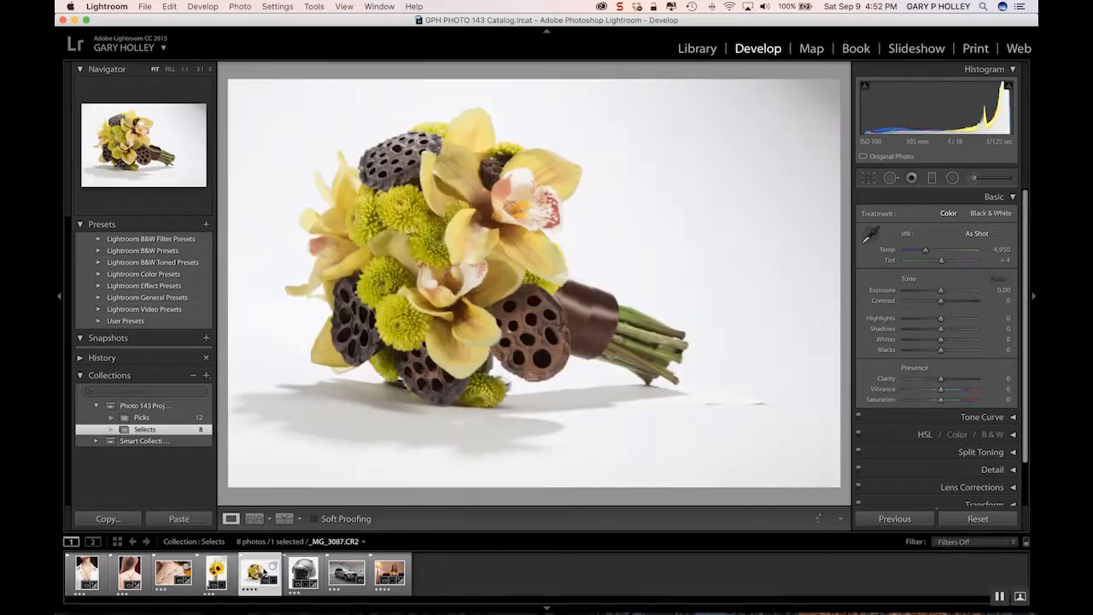
{"action": "left_click", "coordinate": [302, 570]}
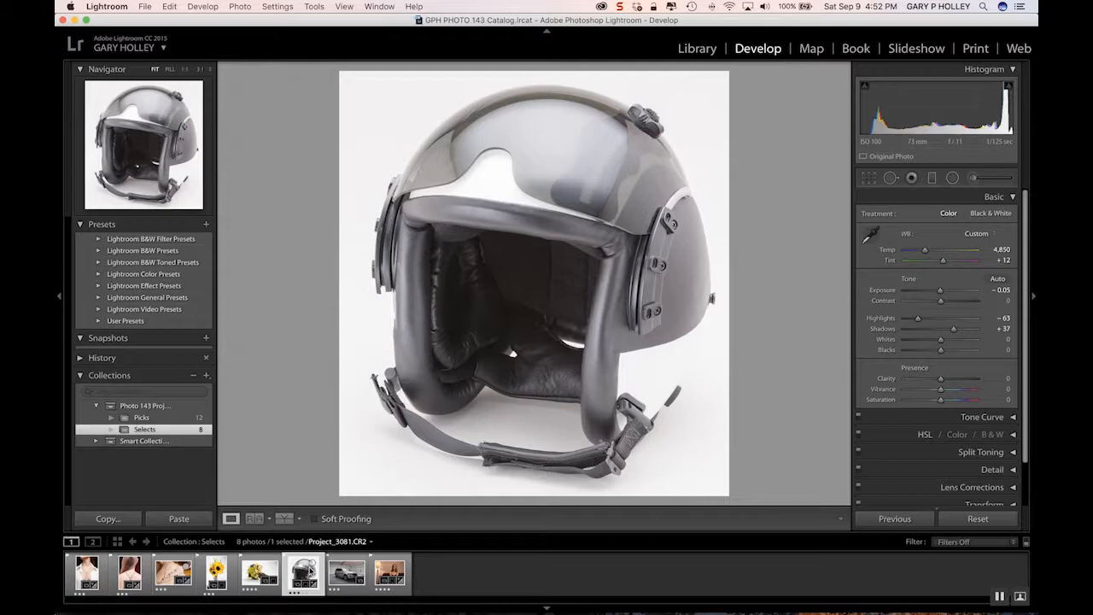
Select the silver SUV photo and enable Profile Corrections for it.
{"action": "left_click", "coordinate": [352, 577]}
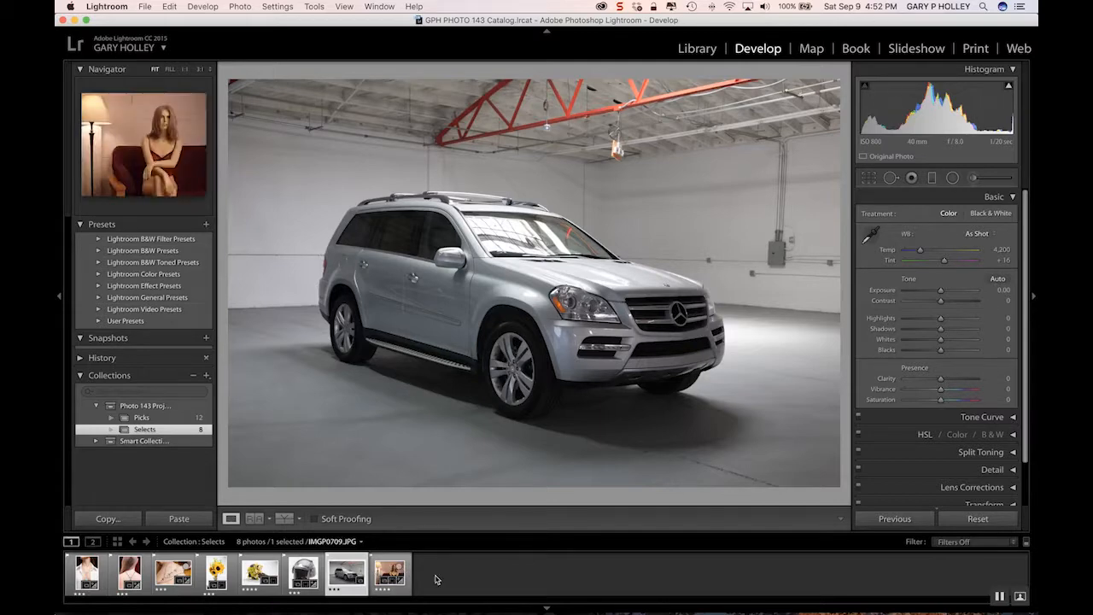
{"action": "left_click", "coordinate": [1014, 195]}
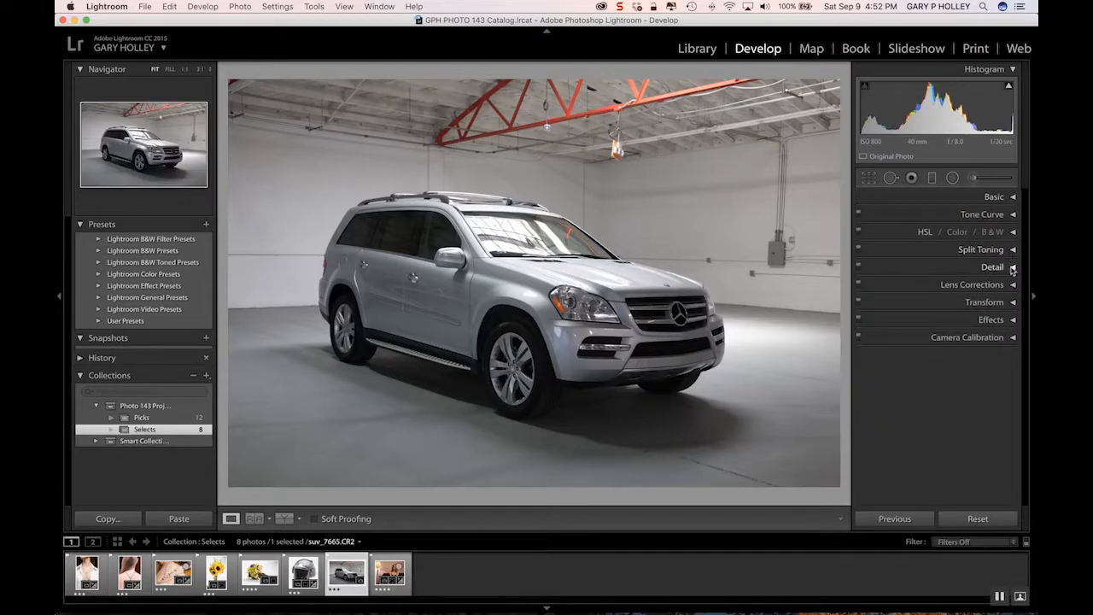
{"action": "left_click", "coordinate": [1013, 285]}
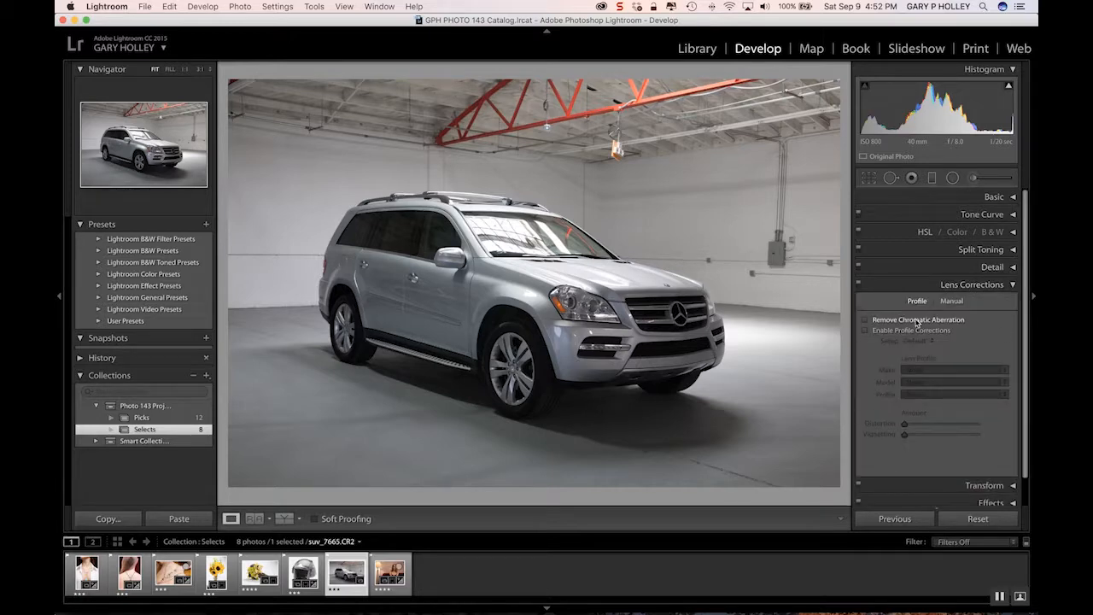
{"action": "left_click", "coordinate": [916, 331]}
{"action": "left_click", "coordinate": [1012, 285]}
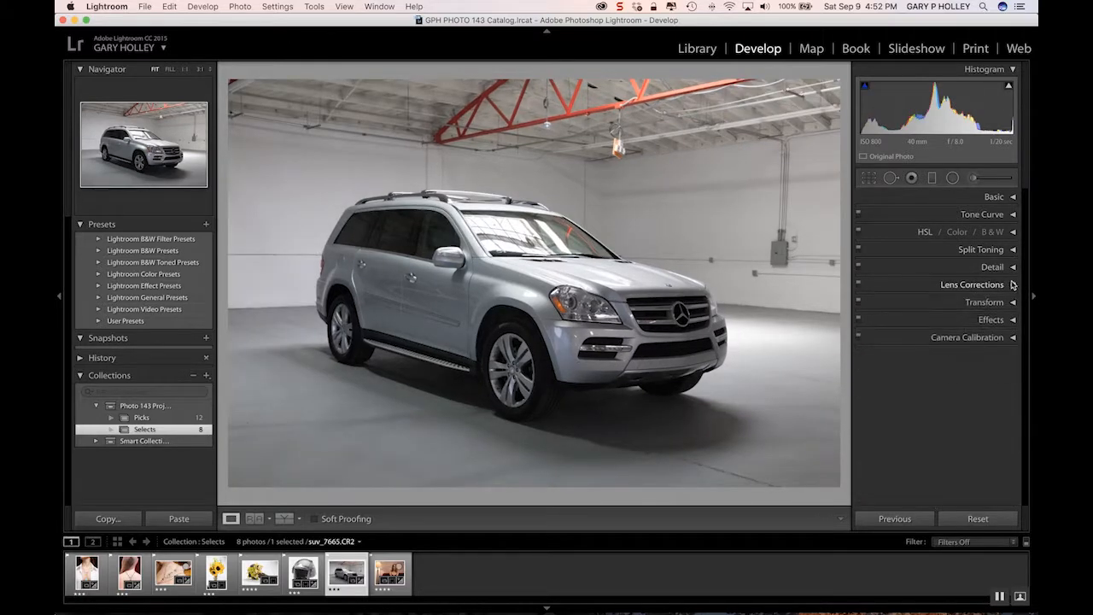
Try the Flash and Shade white balance presets on the silver SUV photo, and return it to As Shot.
{"action": "left_click", "coordinate": [1010, 196]}
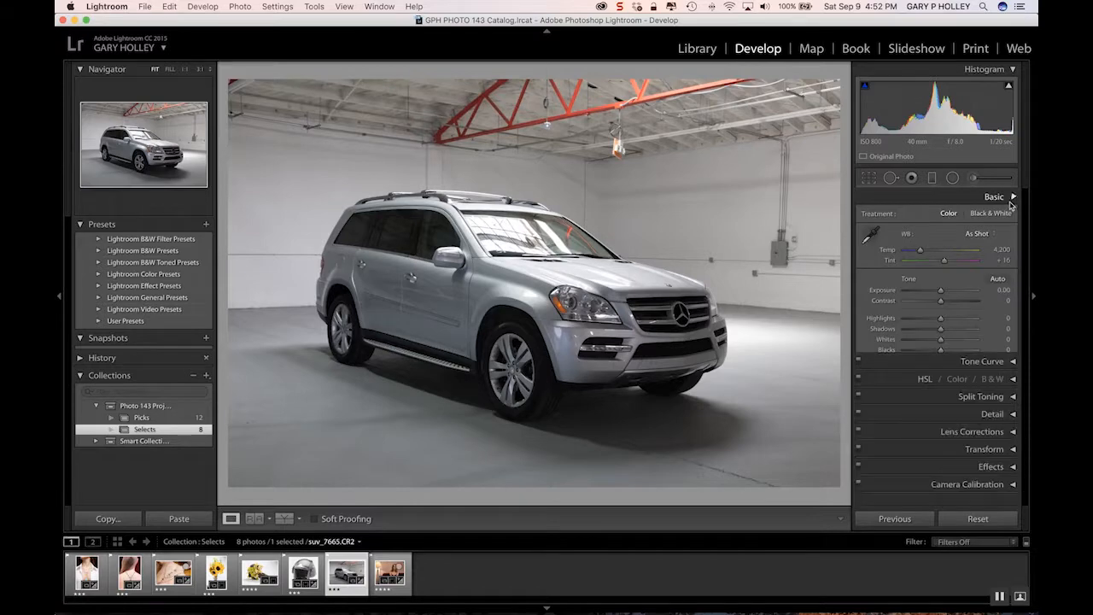
{"action": "left_click", "coordinate": [979, 235]}
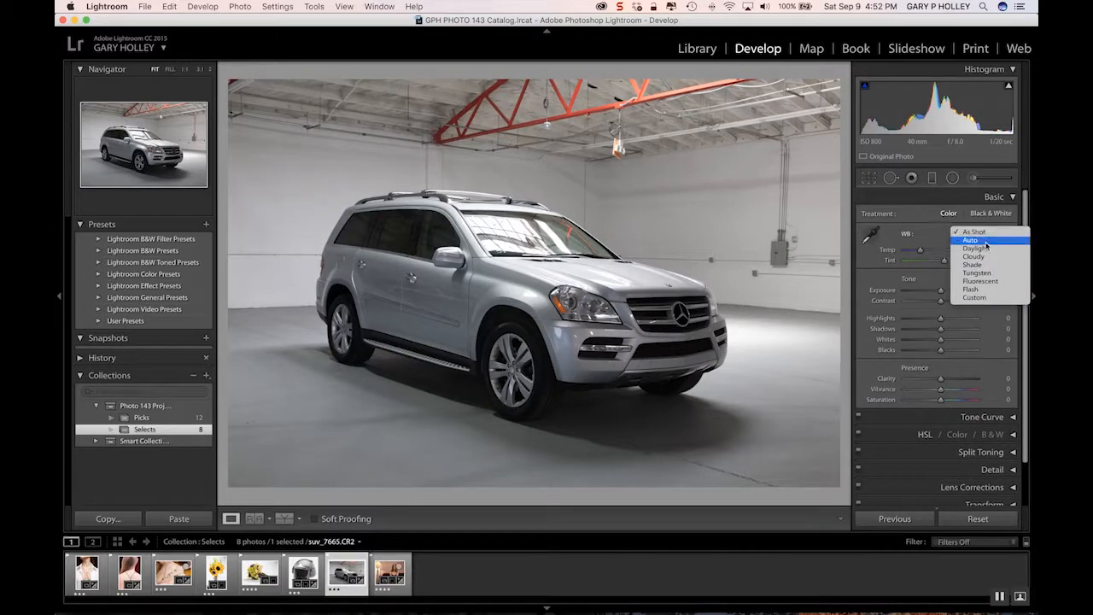
{"action": "left_click", "coordinate": [995, 285]}
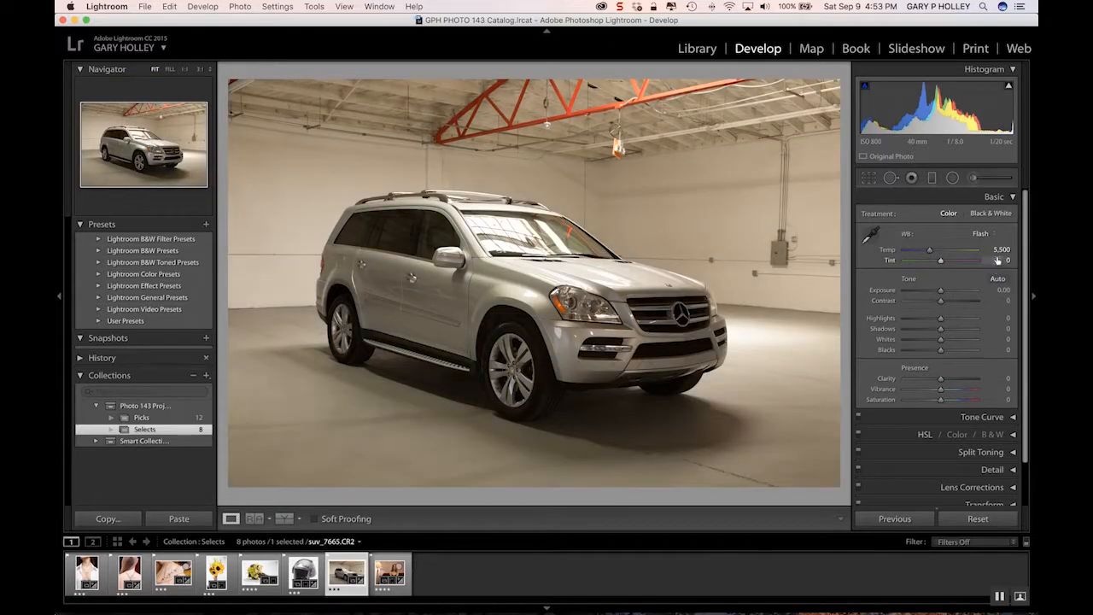
{"action": "left_click", "coordinate": [984, 234]}
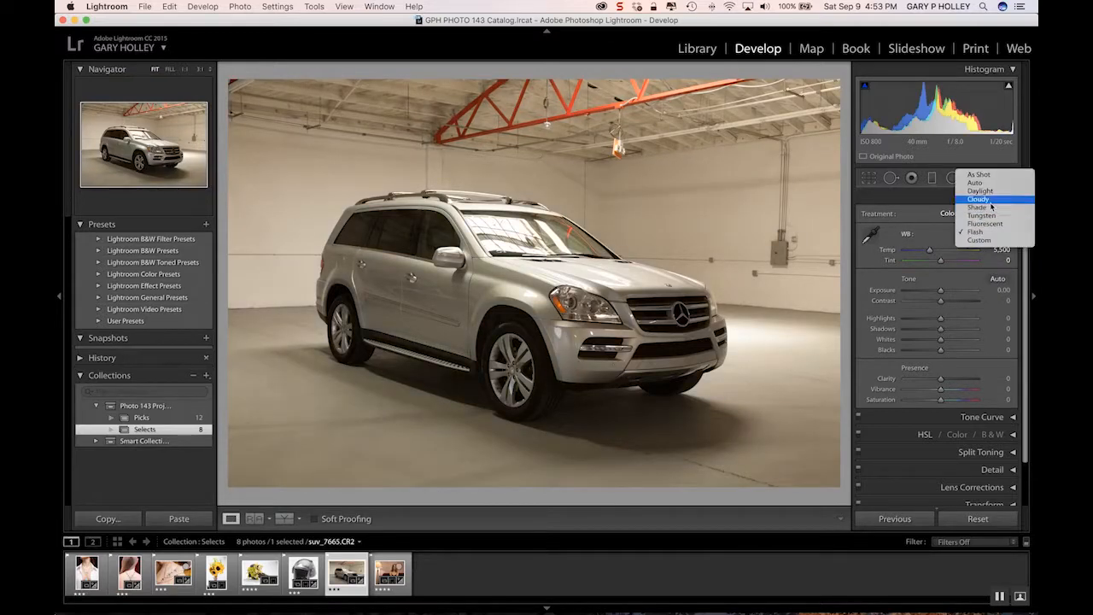
{"action": "left_click", "coordinate": [989, 207]}
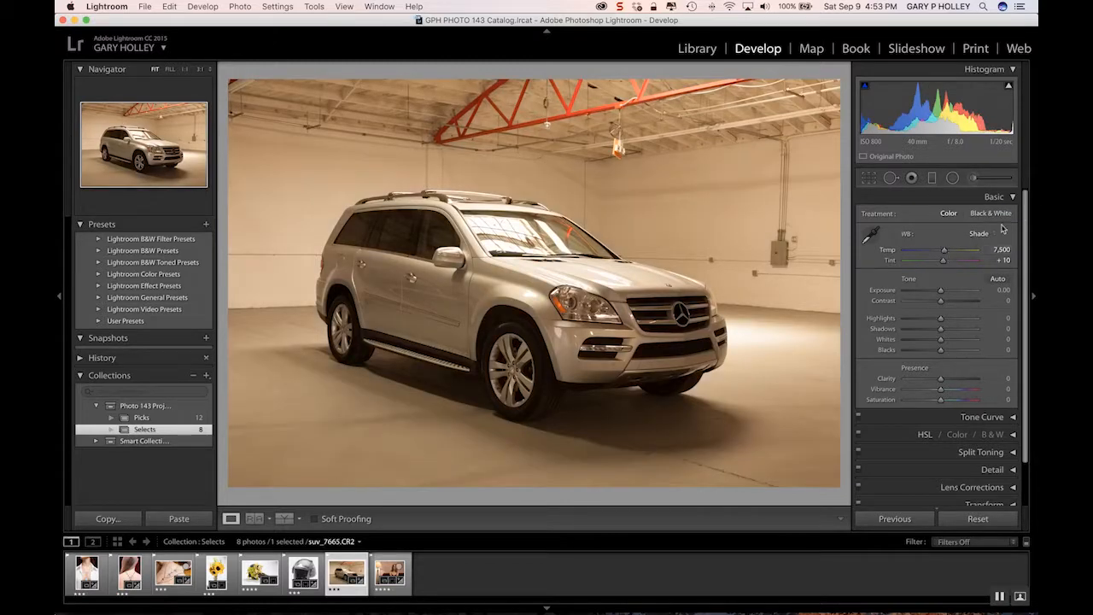
{"action": "left_click", "coordinate": [979, 233]}
{"action": "left_click", "coordinate": [991, 199]}
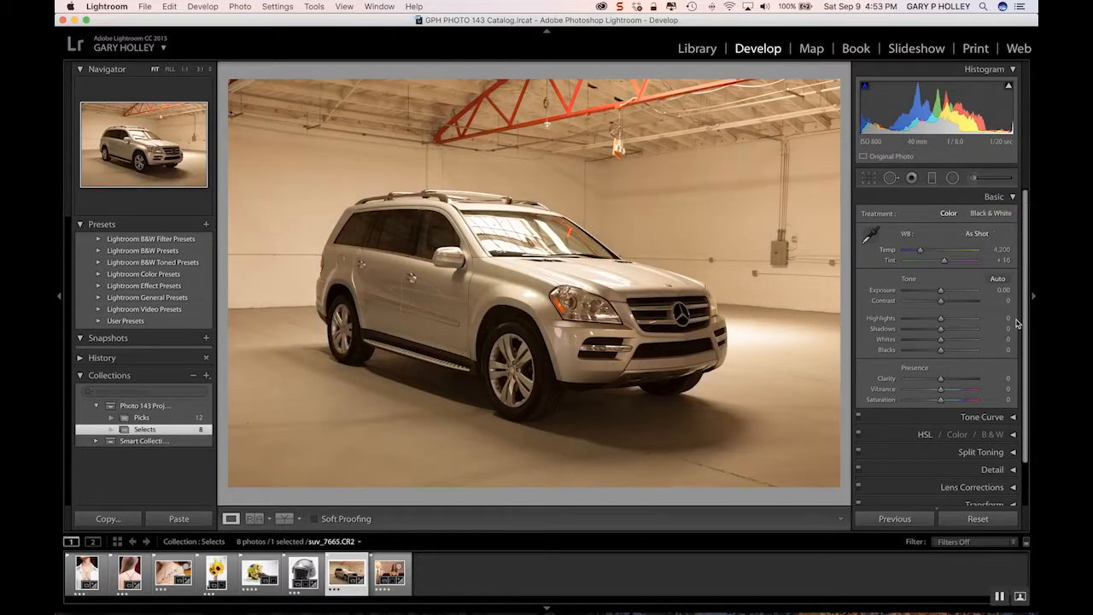
Apply Auto tone to the SUV photo, and set Shadows to +75, Highlights to -47, Exposure to +0.55 and Blacks to -11.
{"action": "left_click", "coordinate": [999, 279]}
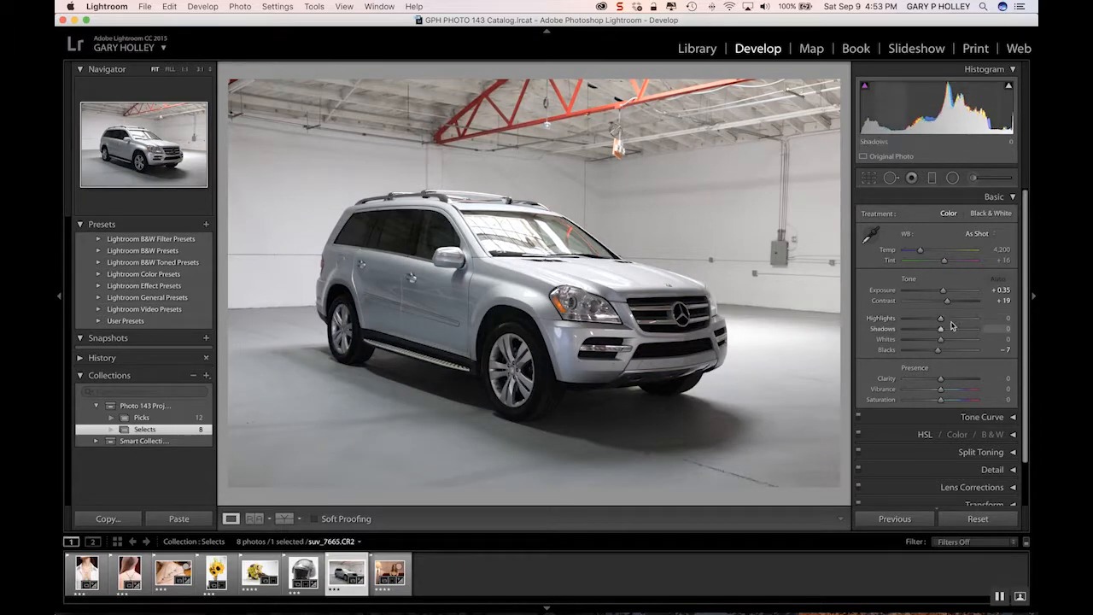
{"action": "left_click_drag", "start_coordinate": [942, 330], "coordinate": [969, 330]}
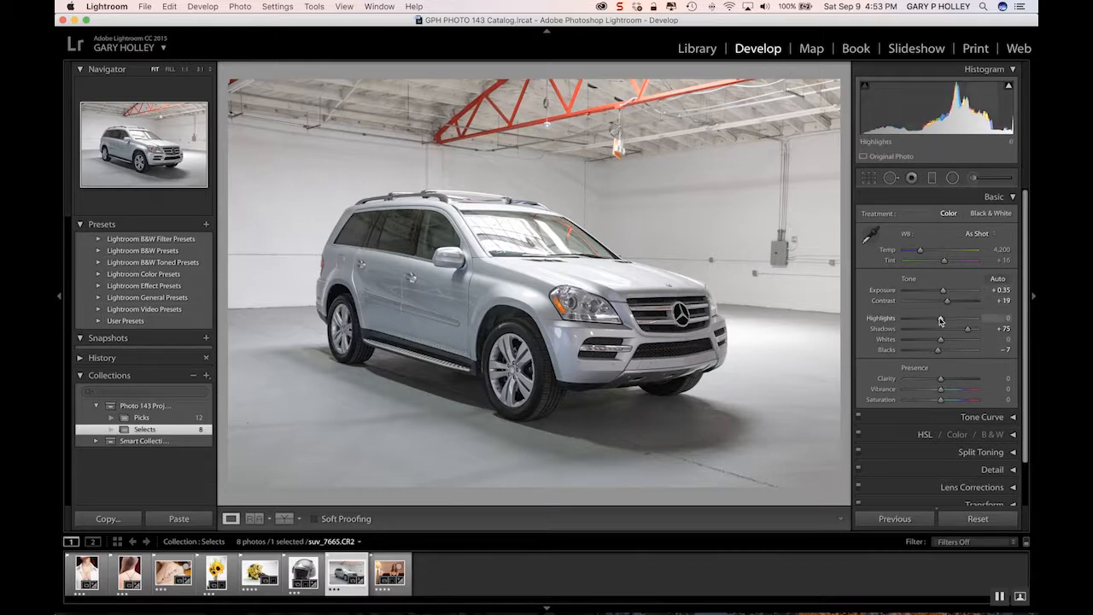
{"action": "left_click_drag", "start_coordinate": [942, 322], "coordinate": [925, 323]}
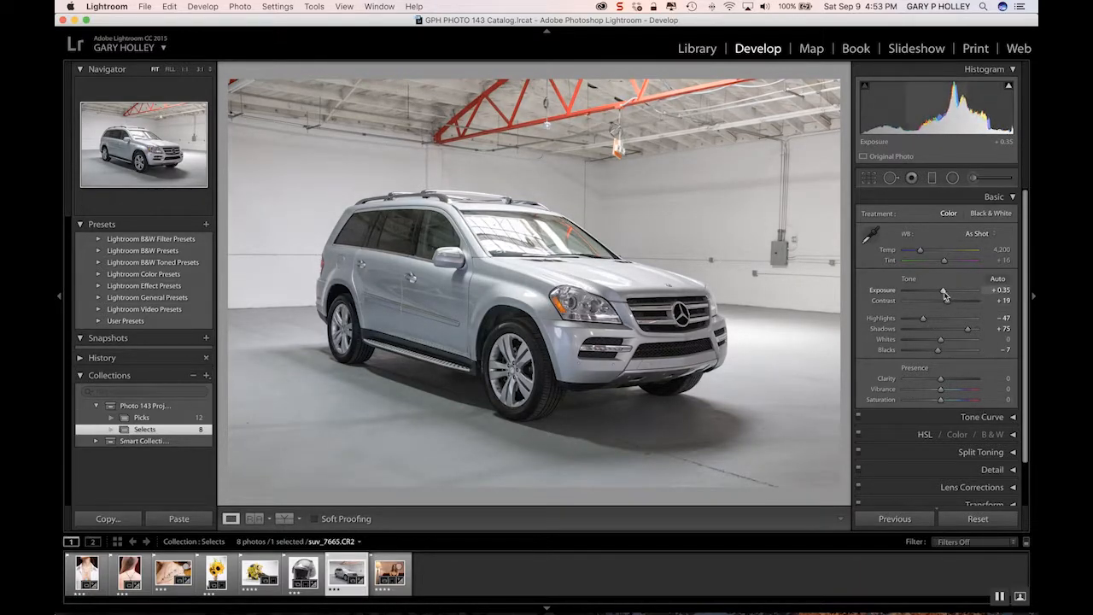
{"action": "left_click_drag", "start_coordinate": [944, 292], "coordinate": [946, 293]}
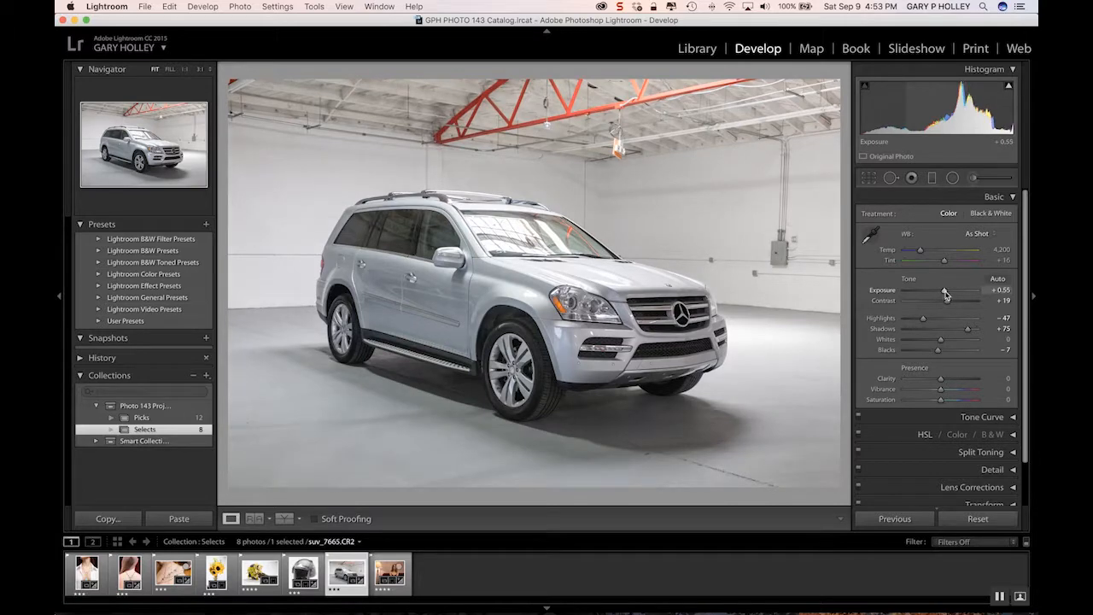
{"action": "mouse_move", "coordinate": [939, 352]}
{"action": "left_mouse_down"}
{"action": "mouse_move", "coordinate": [918, 351]}
{"action": "mouse_move", "coordinate": [972, 351]}
{"action": "mouse_move", "coordinate": [938, 353]}
{"action": "left_mouse_up"}
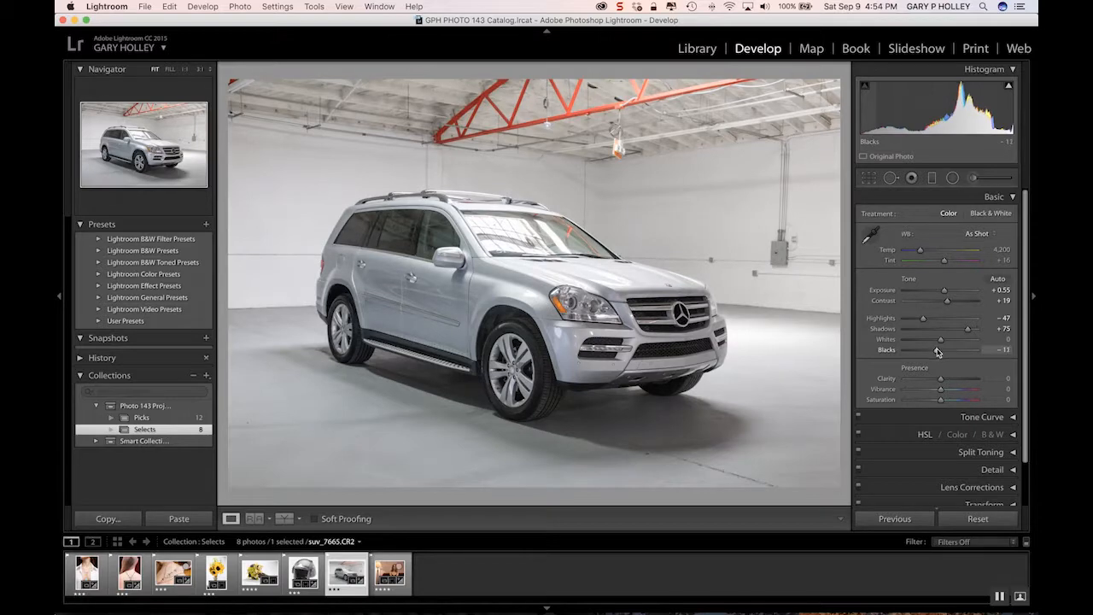
Compare the SUV photo before and after editing in a left/right split, and return to the single-photo view.
{"action": "left_click", "coordinate": [299, 522]}
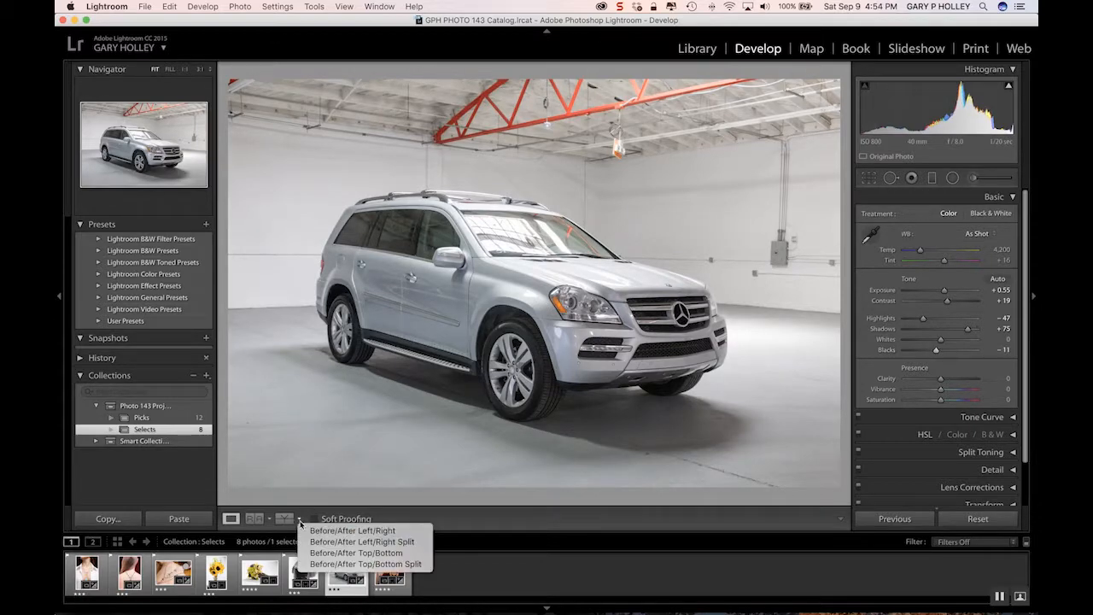
{"action": "left_click", "coordinate": [378, 542]}
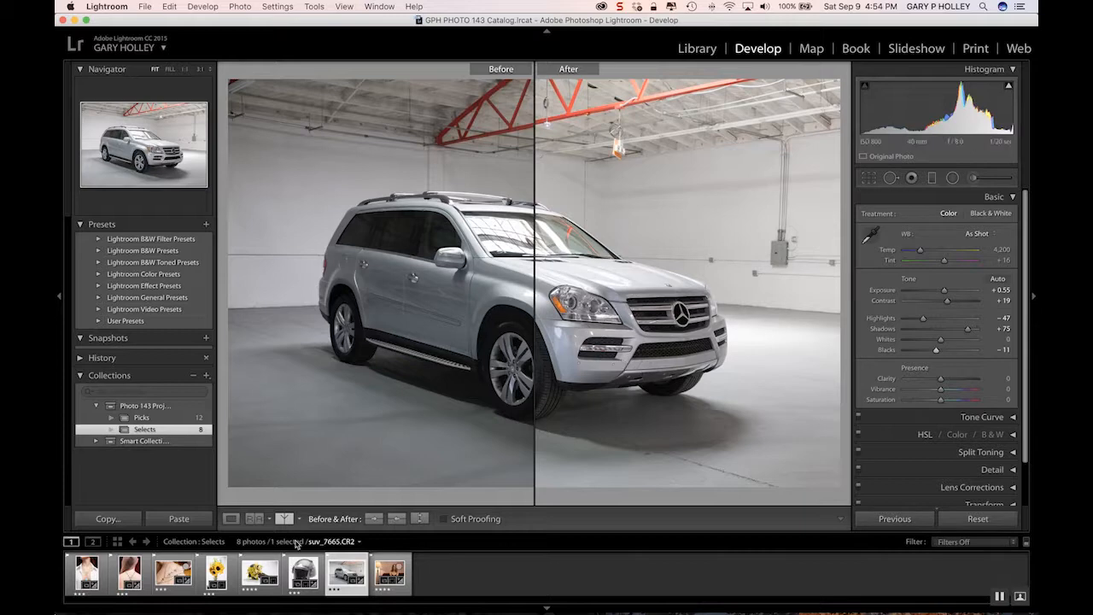
{"action": "left_click", "coordinate": [230, 519]}
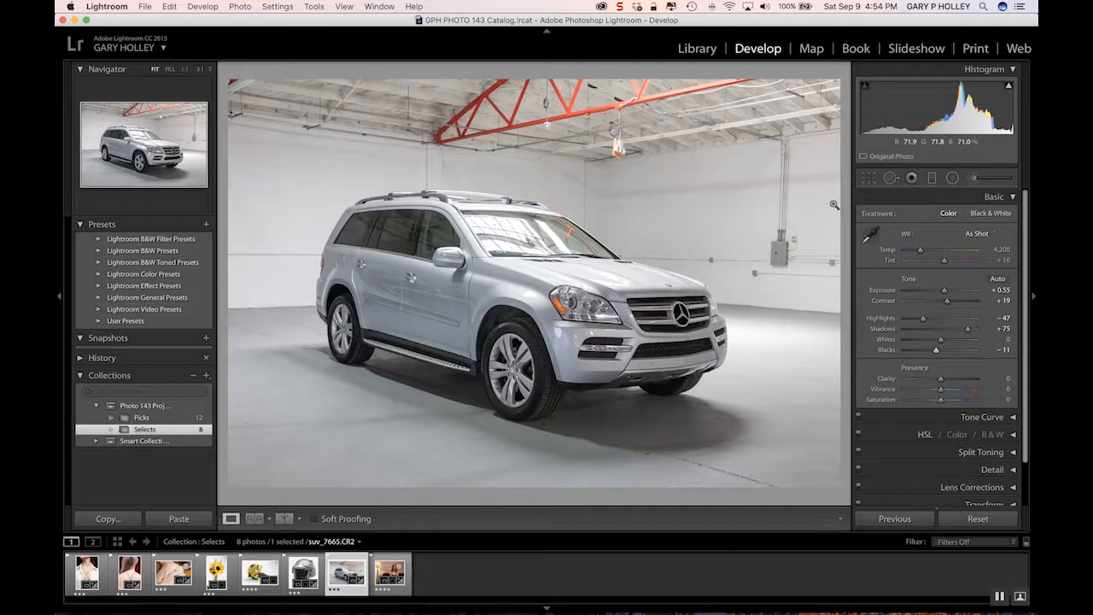
Try to straighten the SUV photo with a level line across the vehicle, and reset the crop angle to 0.00.
{"action": "left_click", "coordinate": [868, 178]}
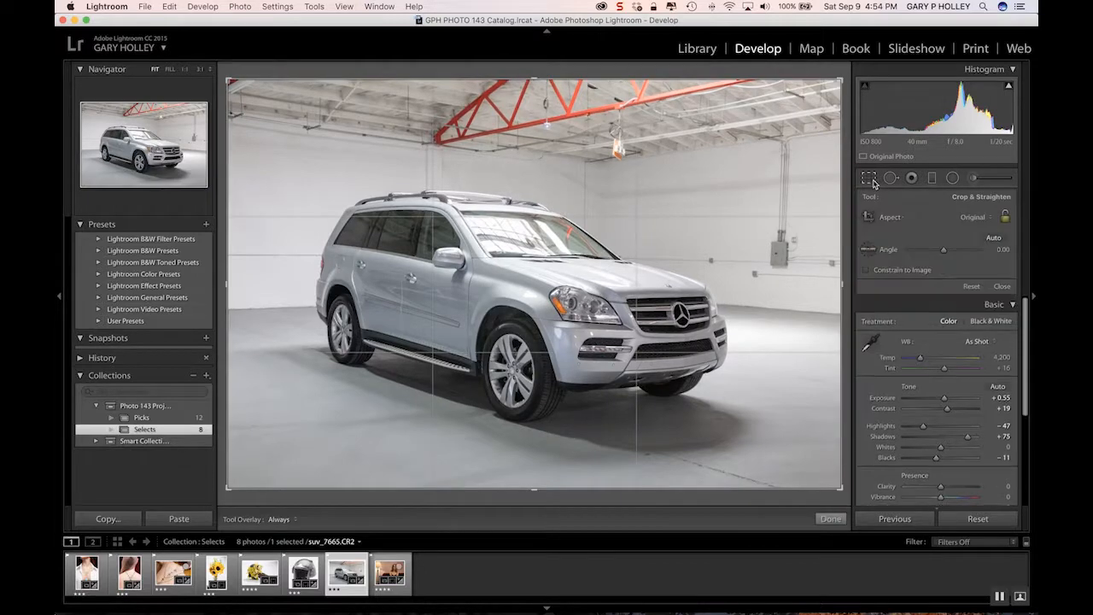
{"action": "left_click", "coordinate": [868, 250]}
{"action": "left_click_drag", "start_coordinate": [328, 326], "coordinate": [727, 334]}
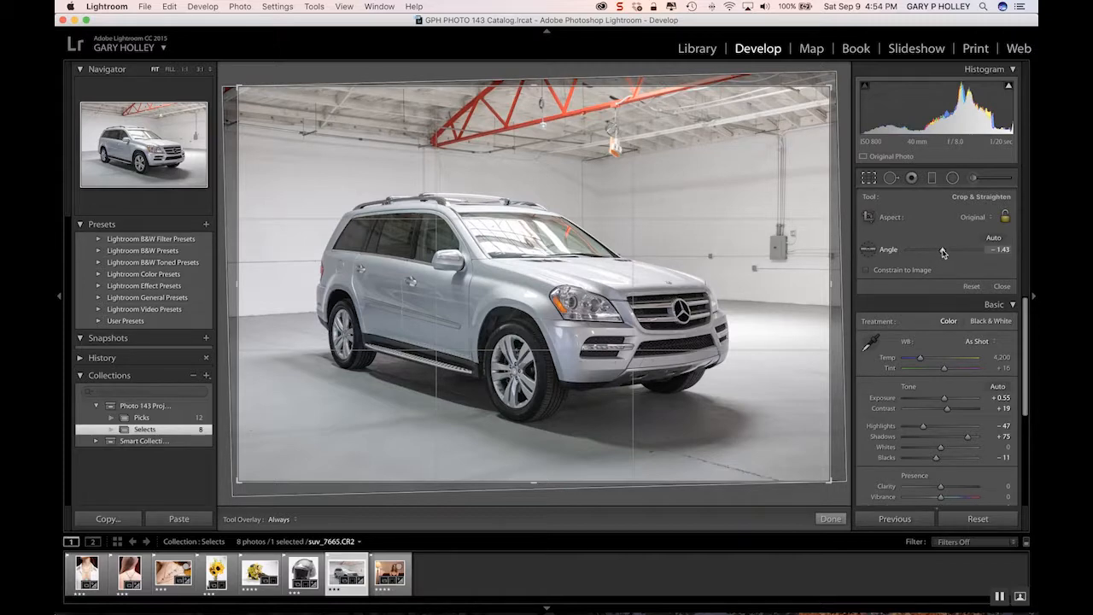
{"action": "left_click_drag", "start_coordinate": [943, 250], "coordinate": [943, 251]}
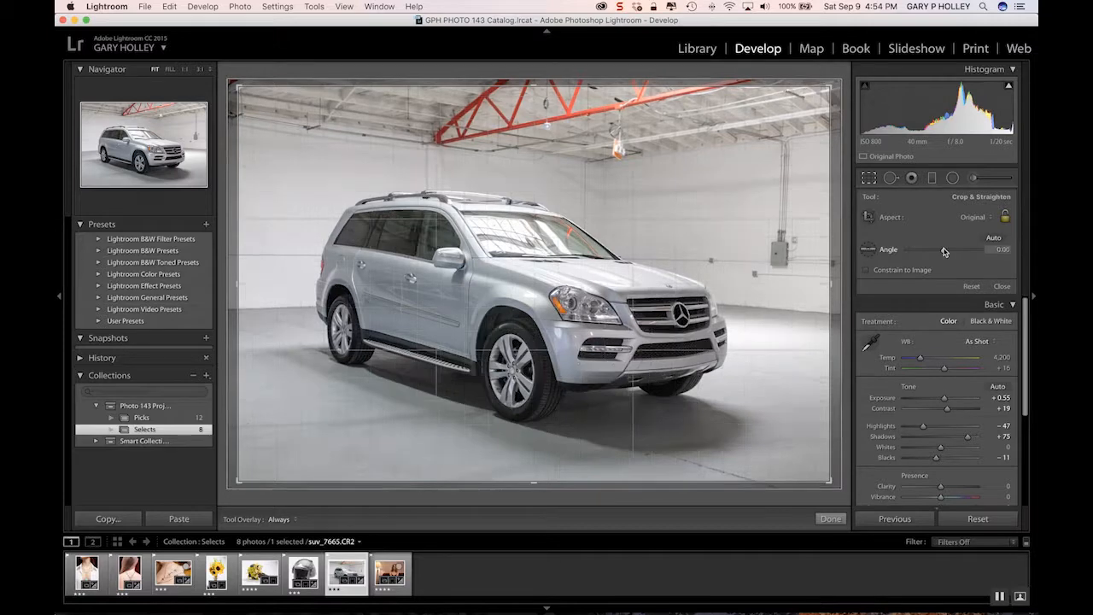
Straighten the SUV photo automatically, apply the crop and collapse the Basic adjustments.
{"action": "left_click", "coordinate": [994, 239]}
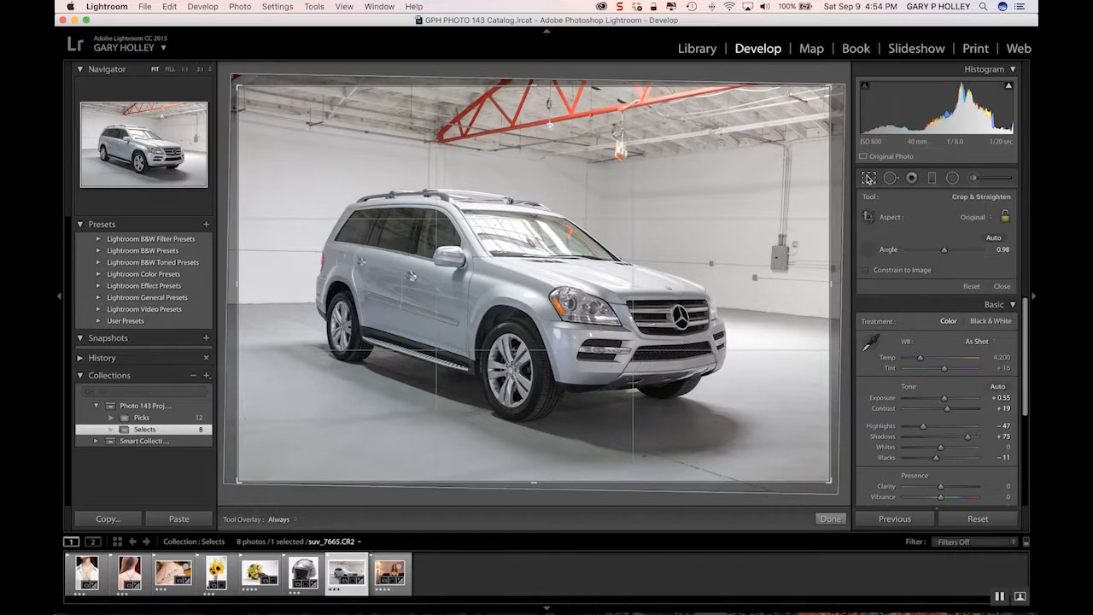
{"action": "left_click", "coordinate": [871, 177]}
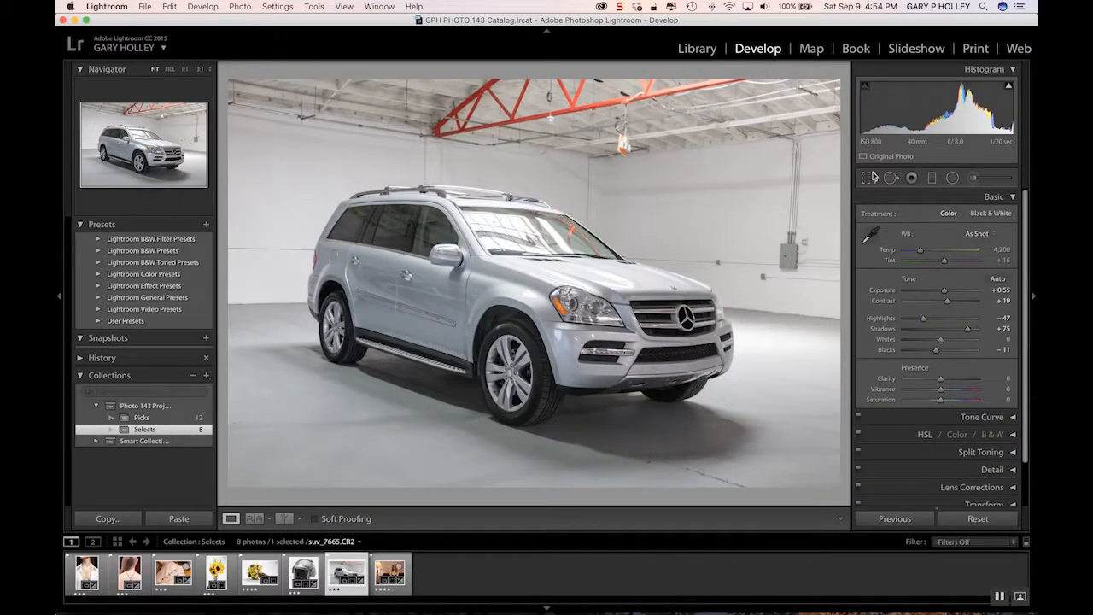
{"action": "left_click", "coordinate": [1014, 197]}
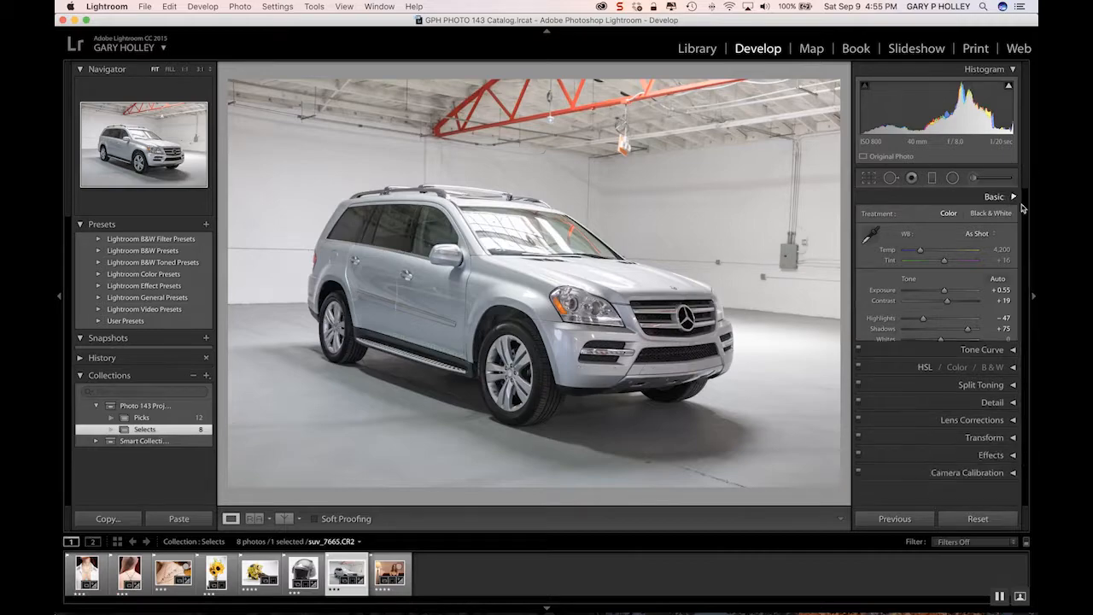